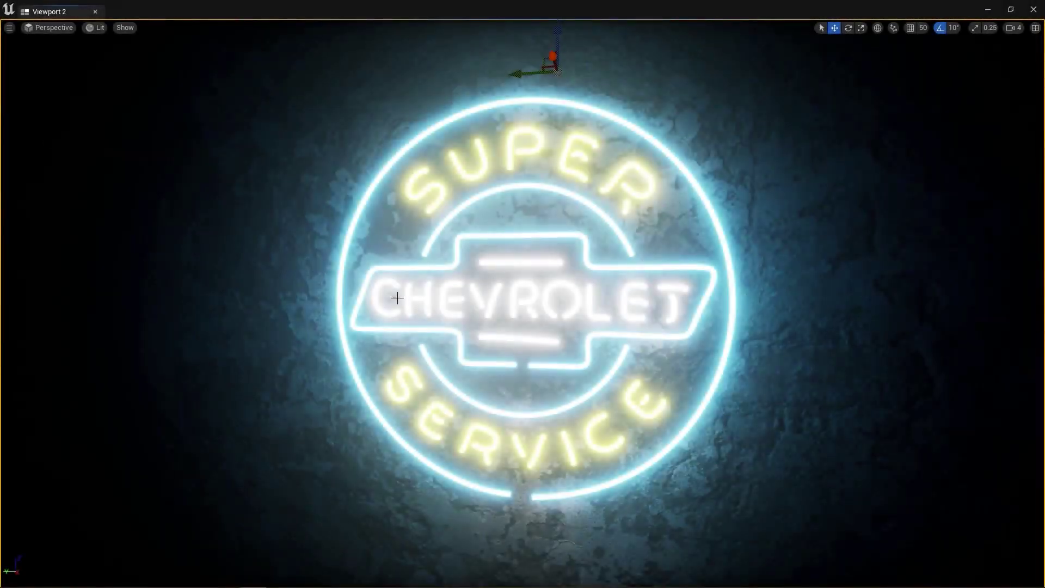
# - Examine the glowing Chevrolet neon sign in the viewport and the neon sign reference images in the photo viewer
pyautogui.keyDown('alt'); pyautogui.moveTo(414, 284); pyautogui.dragTo(267, 284); pyautogui.keyUp('alt')
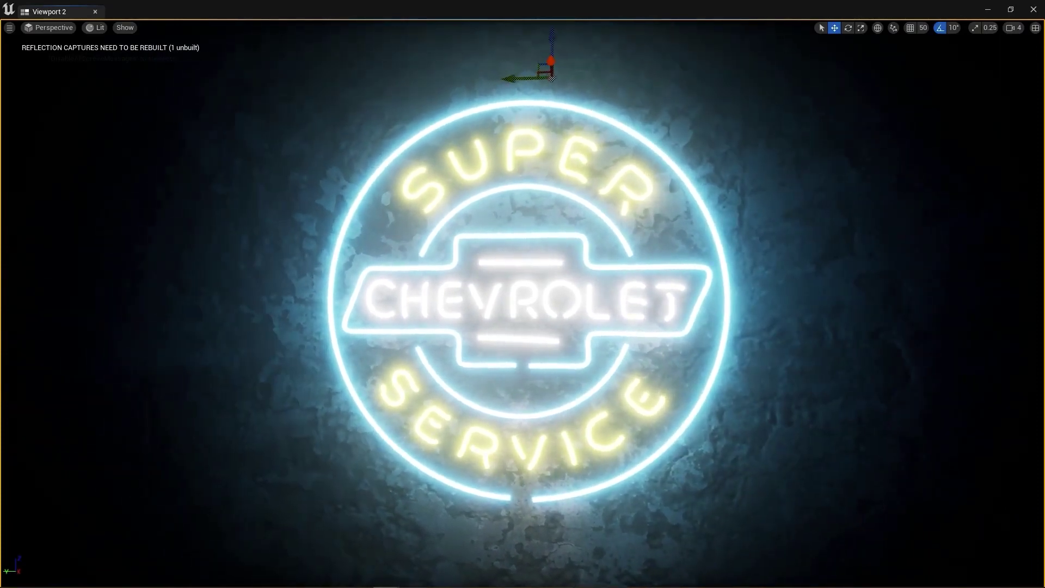
pyautogui.moveTo(416, 289); pyautogui.dragTo(386, 286, button='right')
pyautogui.keyDown('alt'); pyautogui.moveTo(386, 286); pyautogui.dragTo(355, 281); pyautogui.keyUp('alt')
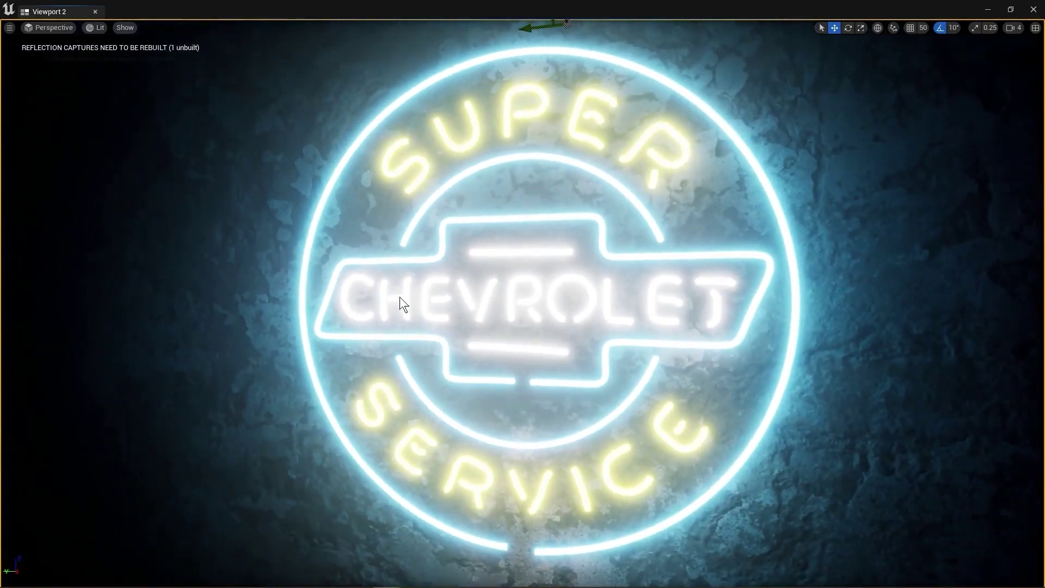
pyautogui.hotkey('alt', 'Tab')
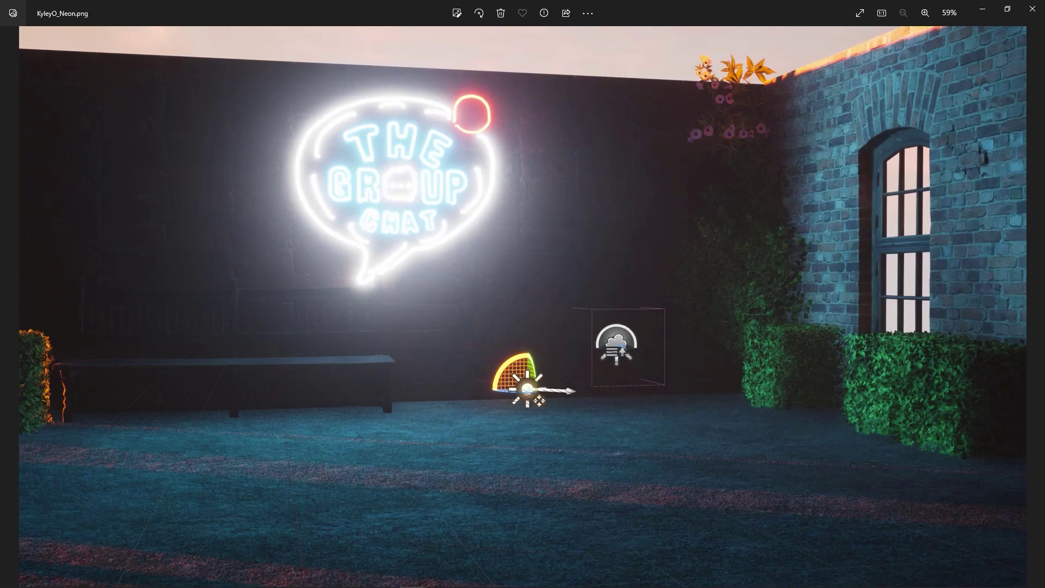
pyautogui.press('Right')
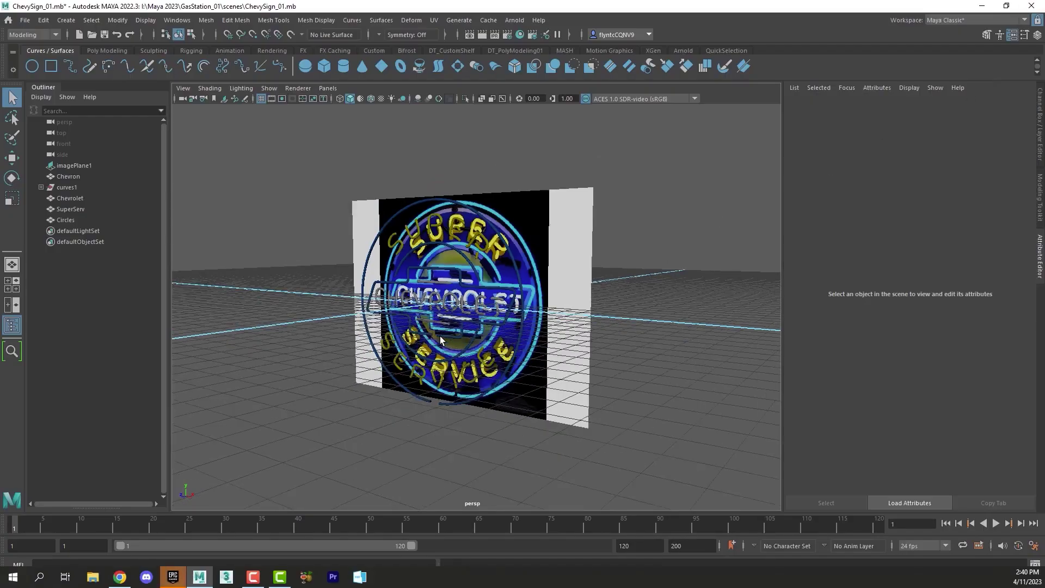
# - Inspect the Chevy sign's tube meshes in Maya against the image plane, selecting the circles, chevron outline and CHEVROLET lettering in turn
pyautogui.keyDown('alt'); pyautogui.moveTo(441, 340); pyautogui.dragTo(473, 304); pyautogui.keyUp('alt')
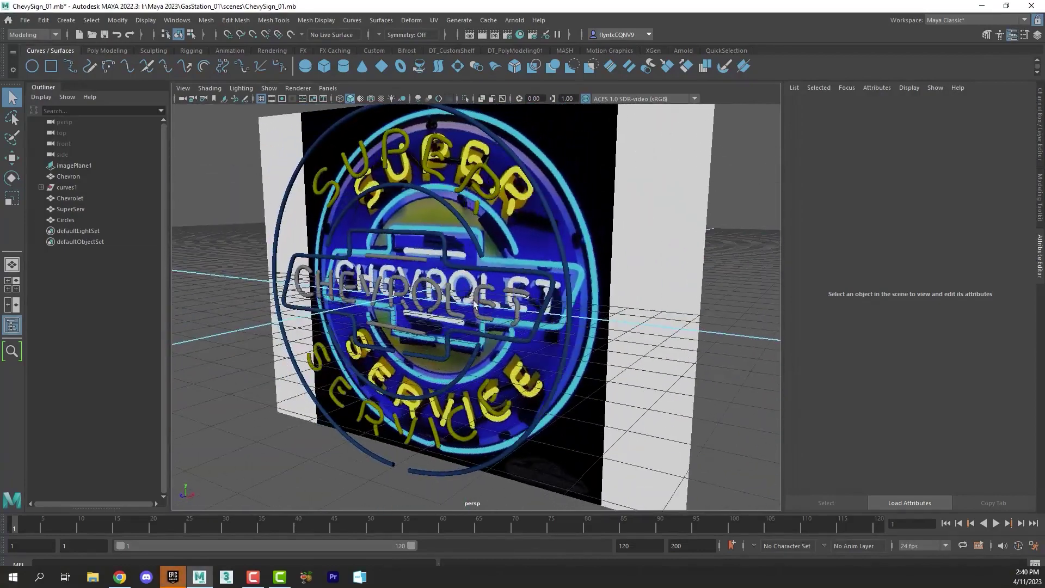
pyautogui.click(458, 220)
pyautogui.scroll(3, 510, 261)
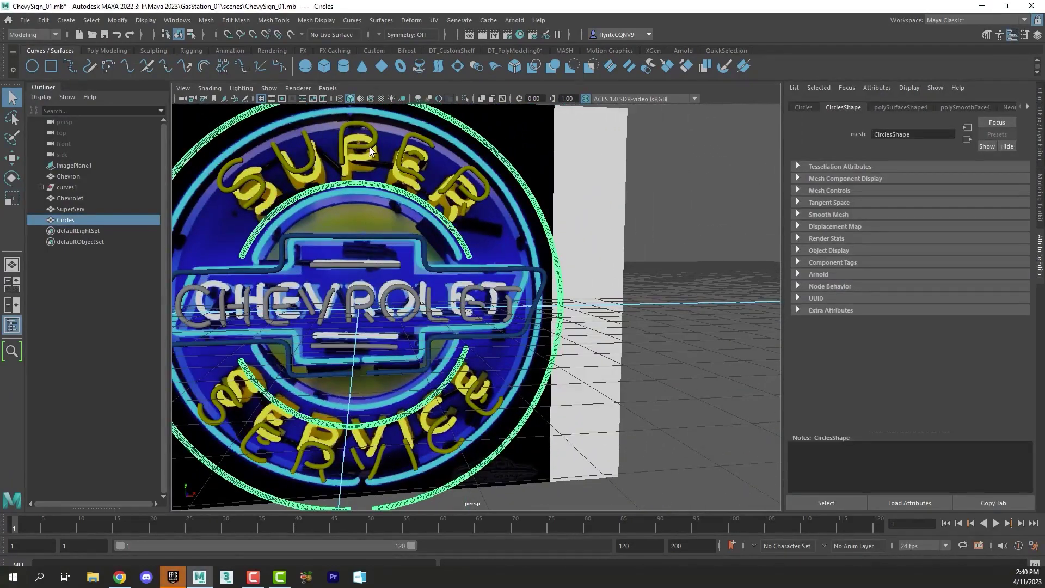
pyautogui.click(403, 149)
pyautogui.click(474, 275)
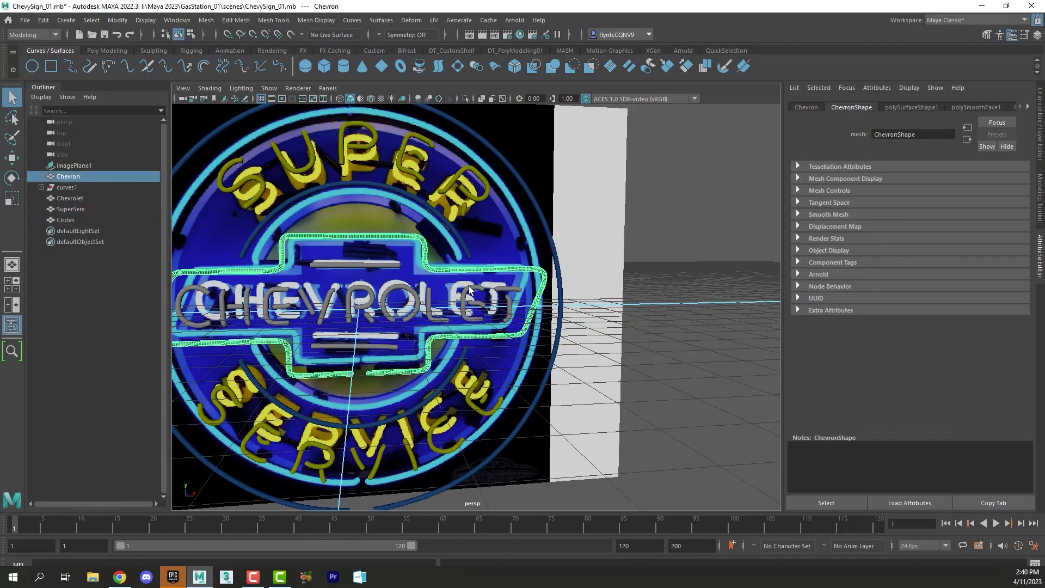
pyautogui.click(471, 312)
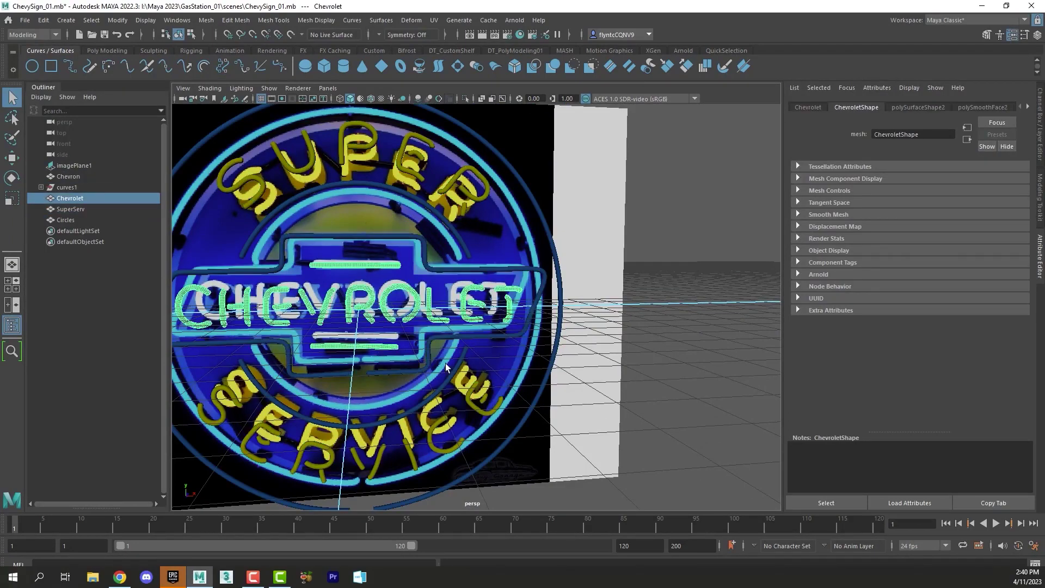
pyautogui.keyDown('alt'); pyautogui.moveTo(447, 367); pyautogui.dragTo(617, 341); pyautogui.keyUp('alt')
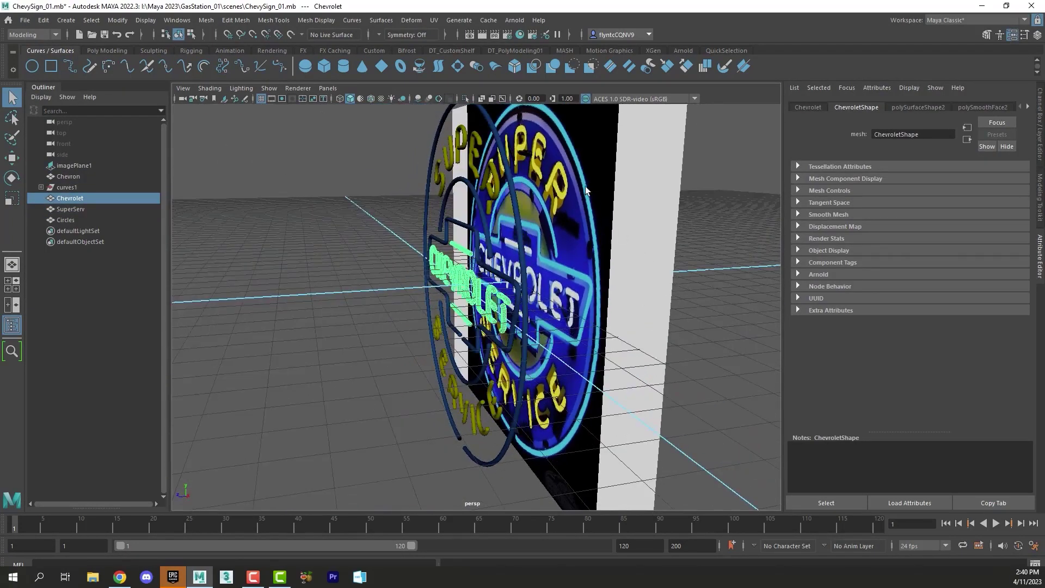
pyautogui.keyDown('alt'); pyautogui.moveTo(610, 258); pyautogui.dragTo(663, 256); pyautogui.keyUp('alt')
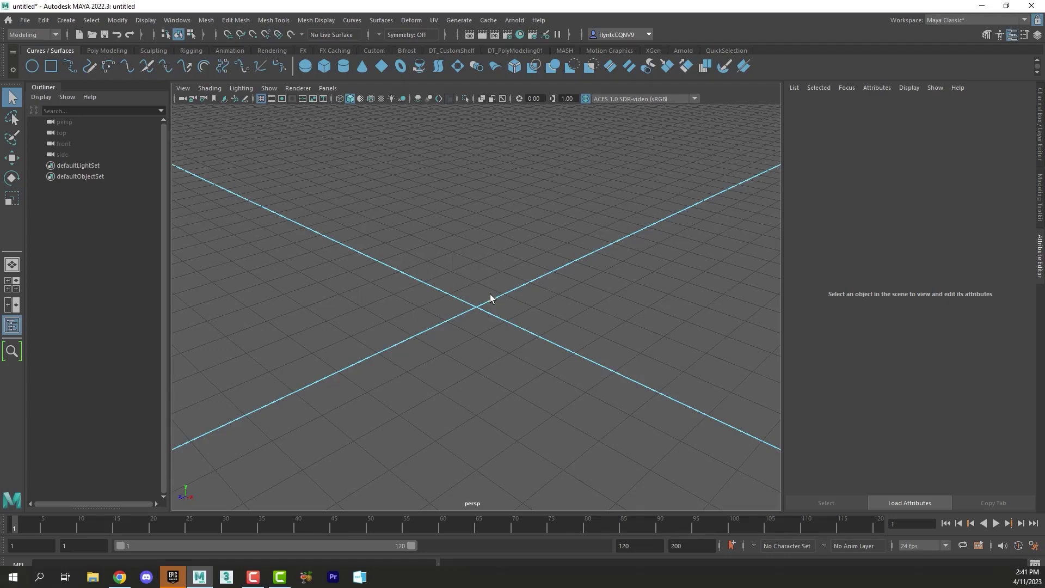
pyautogui.moveTo(490, 298)
pyautogui.keyDown('alt'); pyautogui.mouseDown()
pyautogui.moveTo(514, 280)
pyautogui.moveTo(506, 287)
pyautogui.mouseUp(); pyautogui.keyUp('alt')
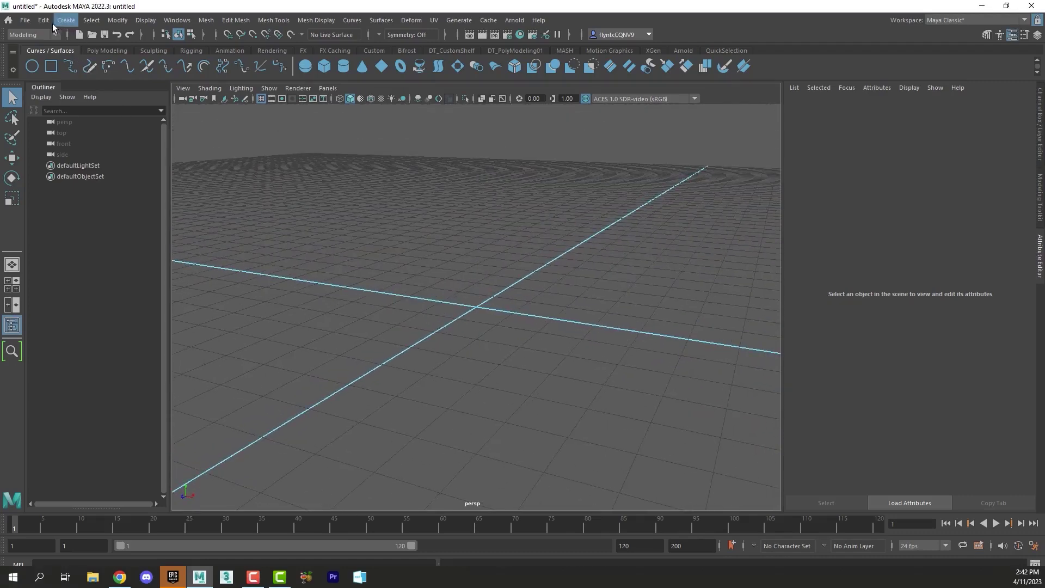
pyautogui.click(66, 20)
pyautogui.moveTo(106, 105)
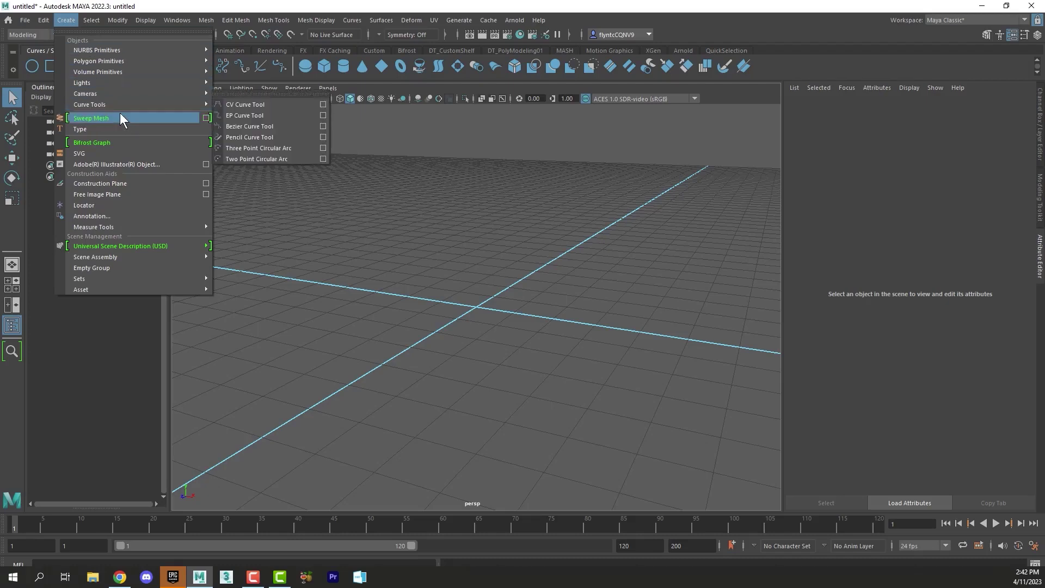
pyautogui.click(69, 21)
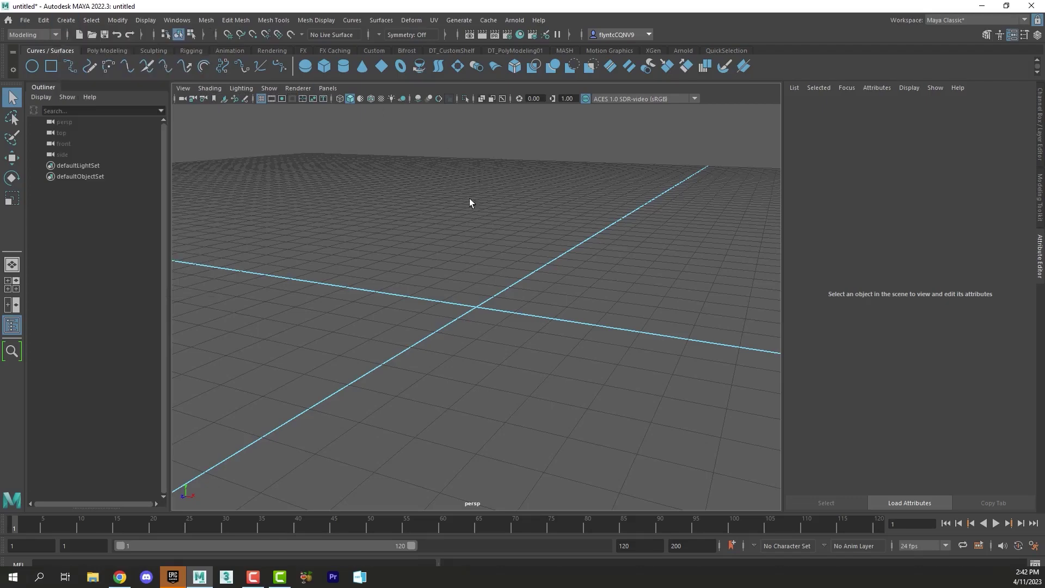
# - Switch to a maximized front view of the empty scene and activate the EP Curve Tool
pyautogui.press('space')
pyautogui.press('space')
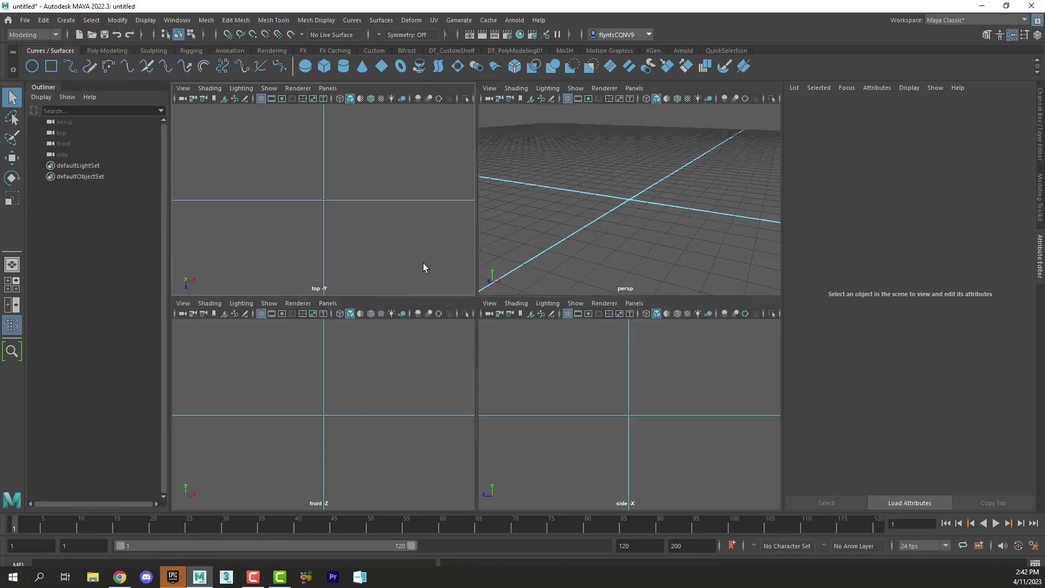
pyautogui.press('space')
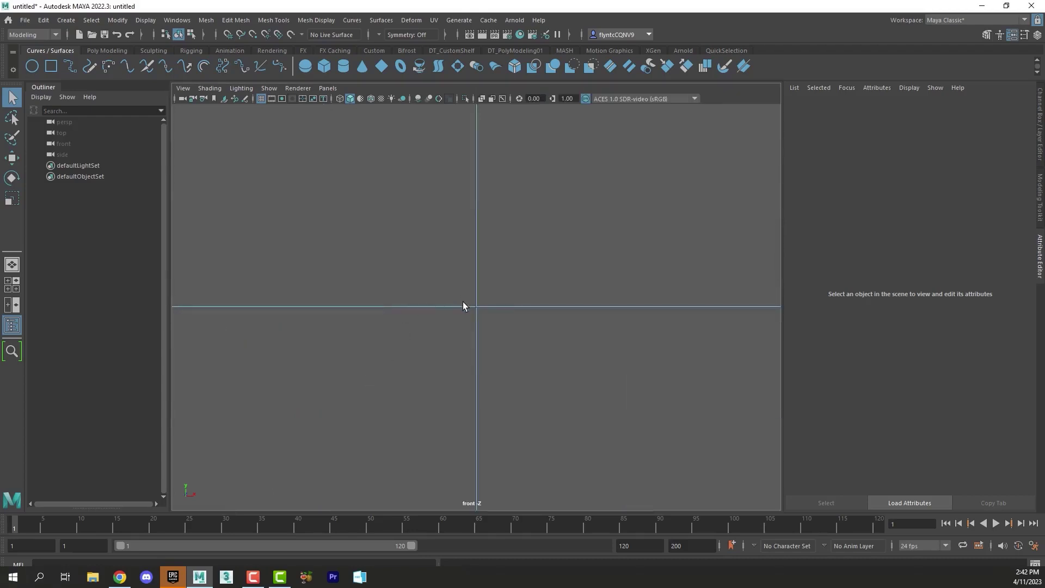
pyautogui.scroll(-6, 494, 292)
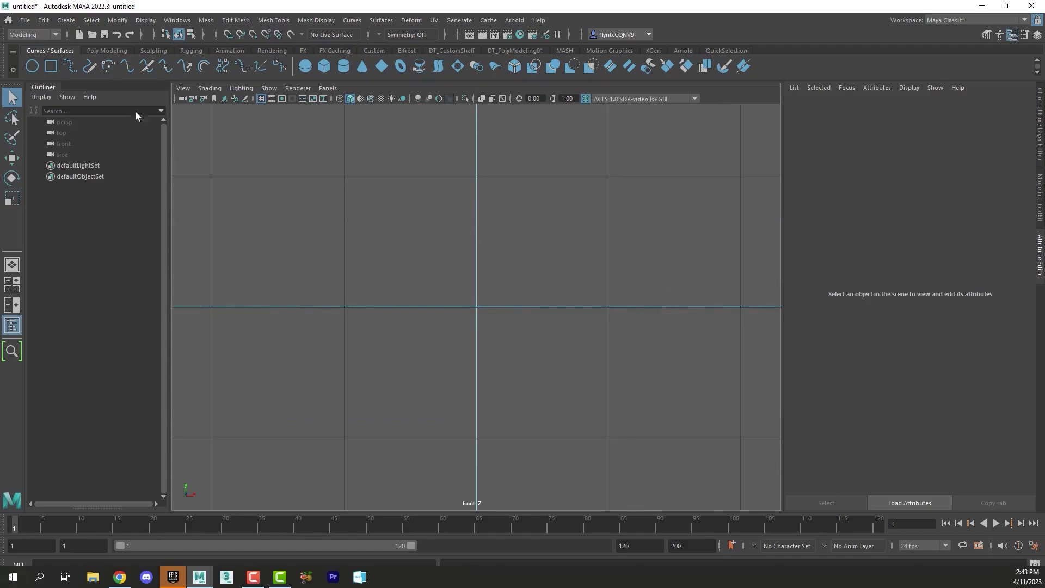
pyautogui.click(44, 20)
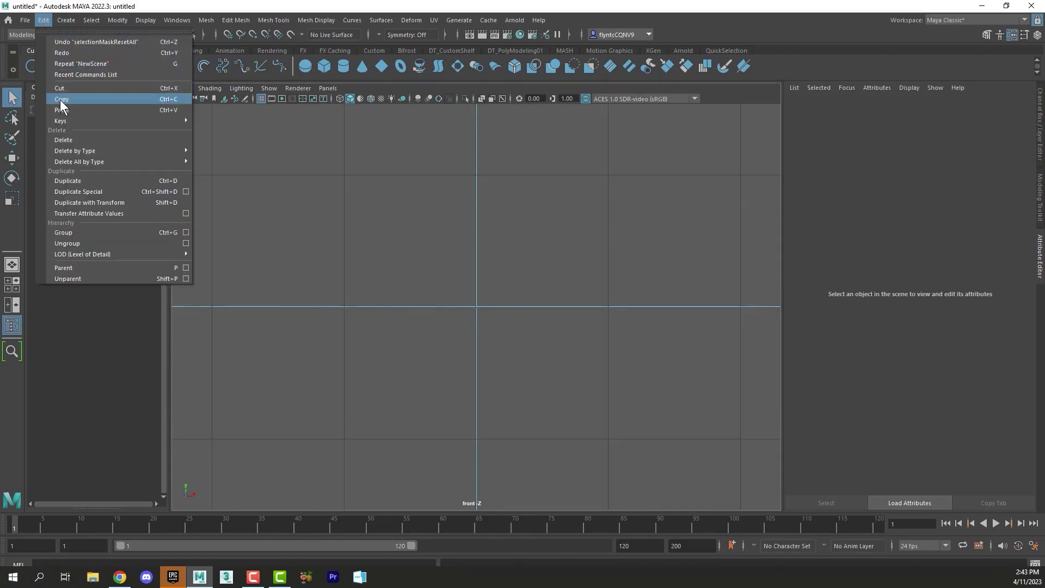
pyautogui.moveTo(65, 20)
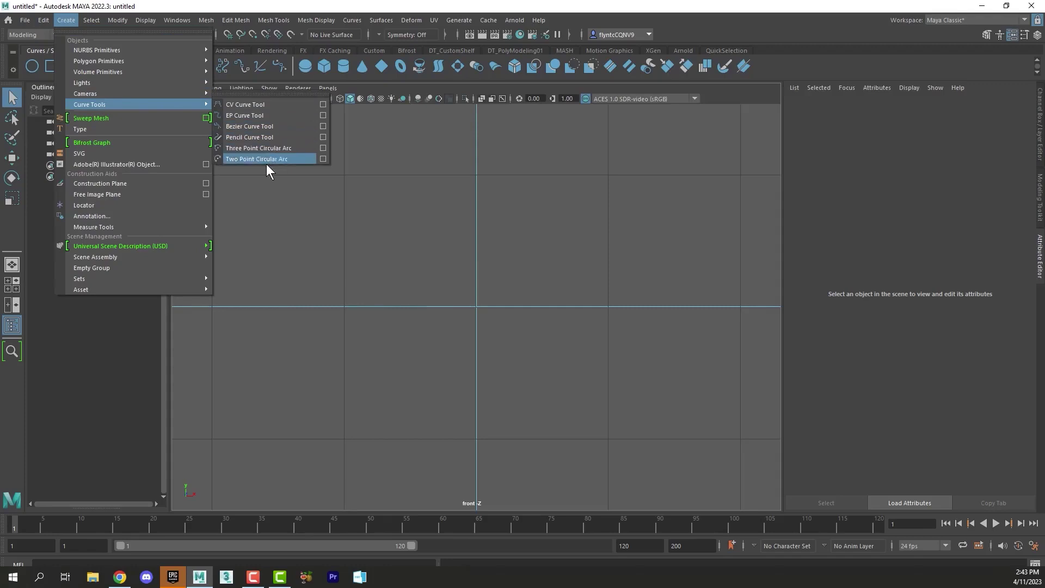
pyautogui.click(250, 115)
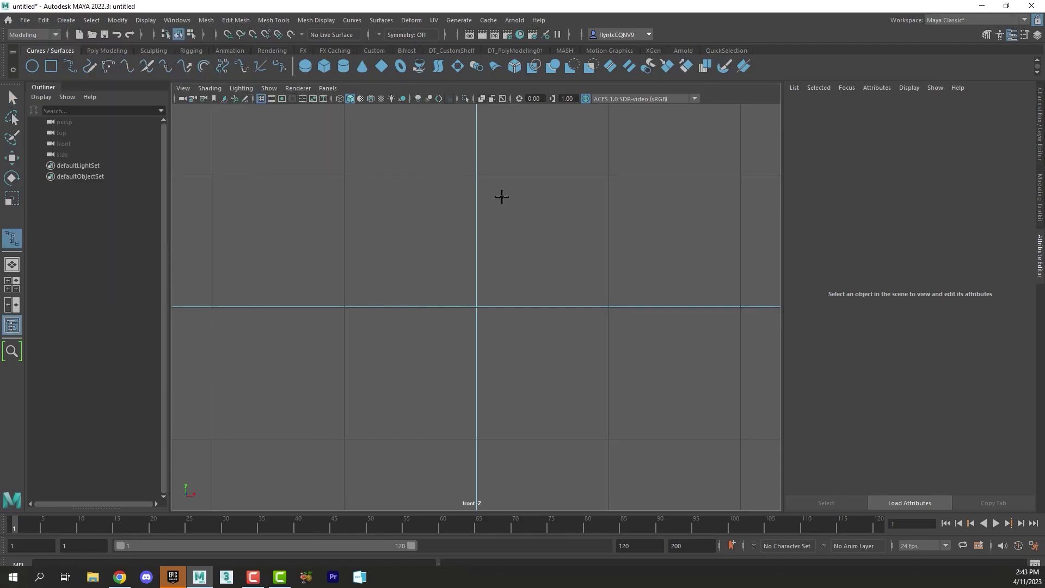
pyautogui.click(517, 132)
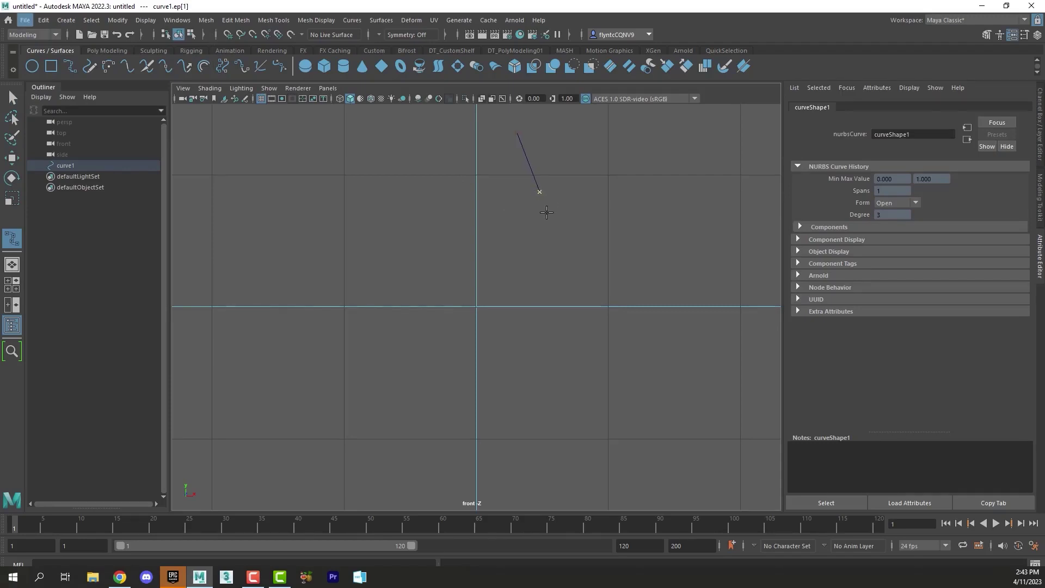
pyautogui.hotkey('ctrl', 'z')
pyautogui.hotkey('ctrl', 'z')
# - Draw a freehand EP curve that swings down from above the origin, makes a small loop and curls back up to the middle
pyautogui.click(531, 136)
pyautogui.moveTo(572, 189); pyautogui.dragTo(570, 193)
pyautogui.moveTo(557, 254); pyautogui.dragTo(629, 343)
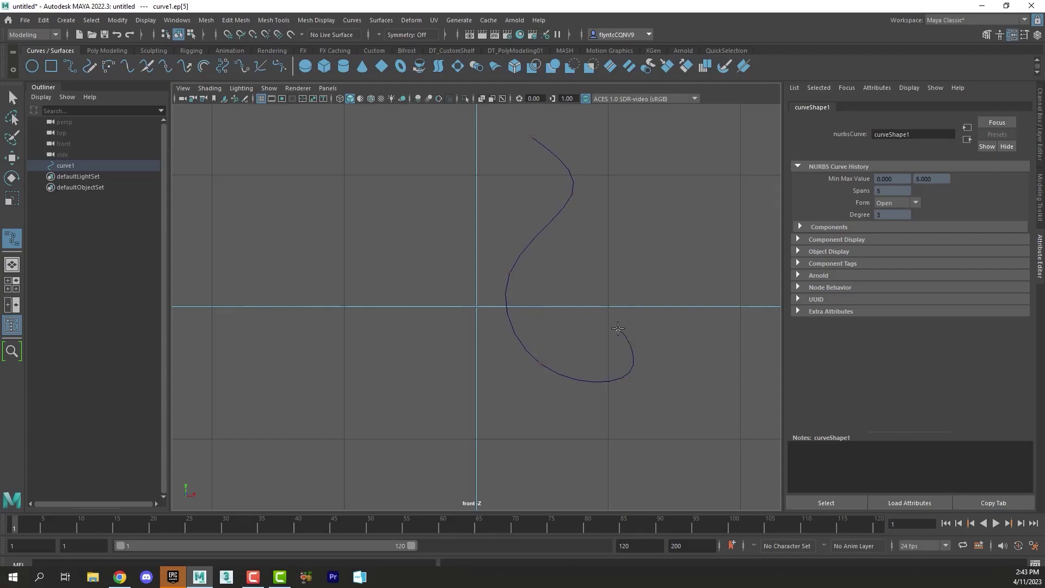
pyautogui.click(607, 343)
pyautogui.moveTo(619, 372); pyautogui.dragTo(624, 380)
pyautogui.moveTo(692, 410); pyautogui.dragTo(691, 331)
pyautogui.click(699, 365)
pyautogui.click(674, 301)
pyautogui.moveTo(635, 275); pyautogui.dragTo(594, 267)
pyautogui.click(15, 99)
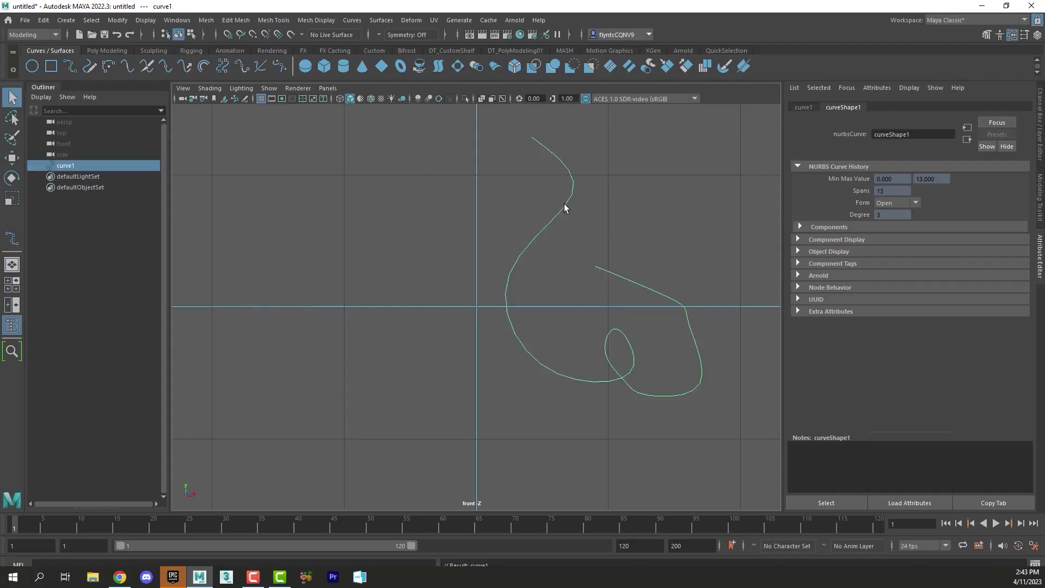
# - Round the curve's upper bend near its open end by moving its control vertices outward
pyautogui.moveTo(564, 204); pyautogui.dragTo(509, 208, button='right')
pyautogui.moveTo(688, 286); pyautogui.dragTo(714, 325)
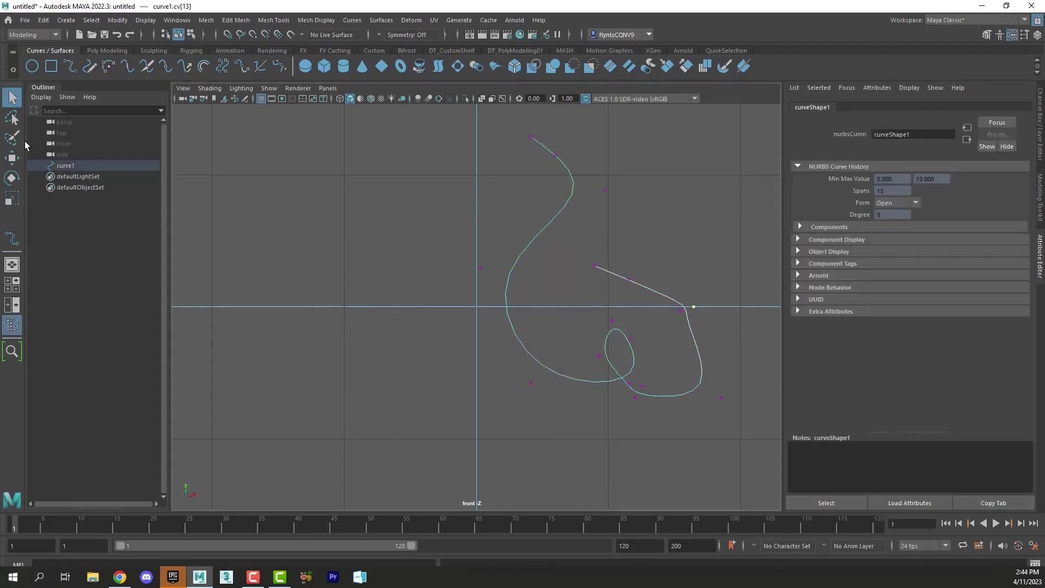
pyautogui.click(12, 158)
pyautogui.moveTo(735, 272)
pyautogui.mouseDown(button='middle')
pyautogui.moveTo(700, 227)
pyautogui.moveTo(750, 263)
pyautogui.moveTo(718, 252)
pyautogui.moveTo(770, 312)
pyautogui.moveTo(772, 354)
pyautogui.moveTo(759, 265)
pyautogui.moveTo(718, 251)
pyautogui.moveTo(748, 280)
pyautogui.mouseUp(button='middle')
pyautogui.press('Left')
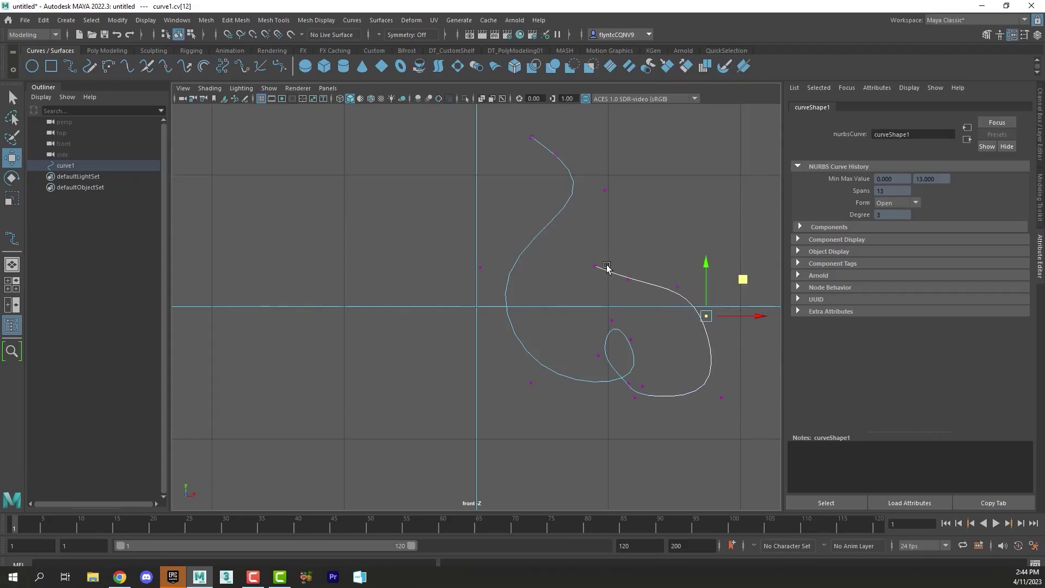
pyautogui.moveTo(607, 264); pyautogui.dragTo(645, 288)
pyautogui.moveTo(668, 239); pyautogui.dragTo(675, 230, button='middle')
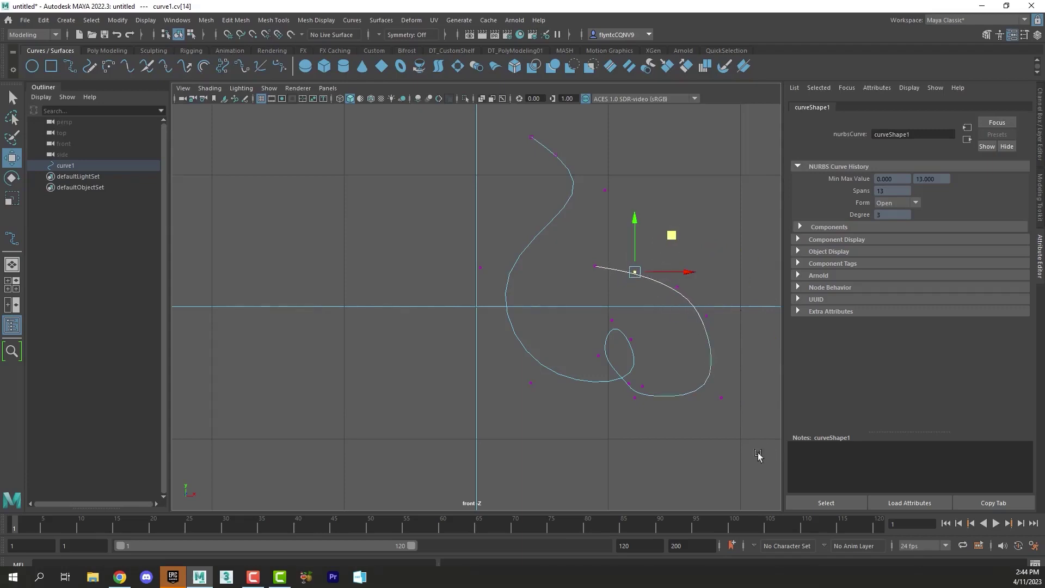
# - Smooth the small lower loop of the curve by repositioning the control vertices around it
pyautogui.moveTo(619, 391); pyautogui.dragTo(663, 411)
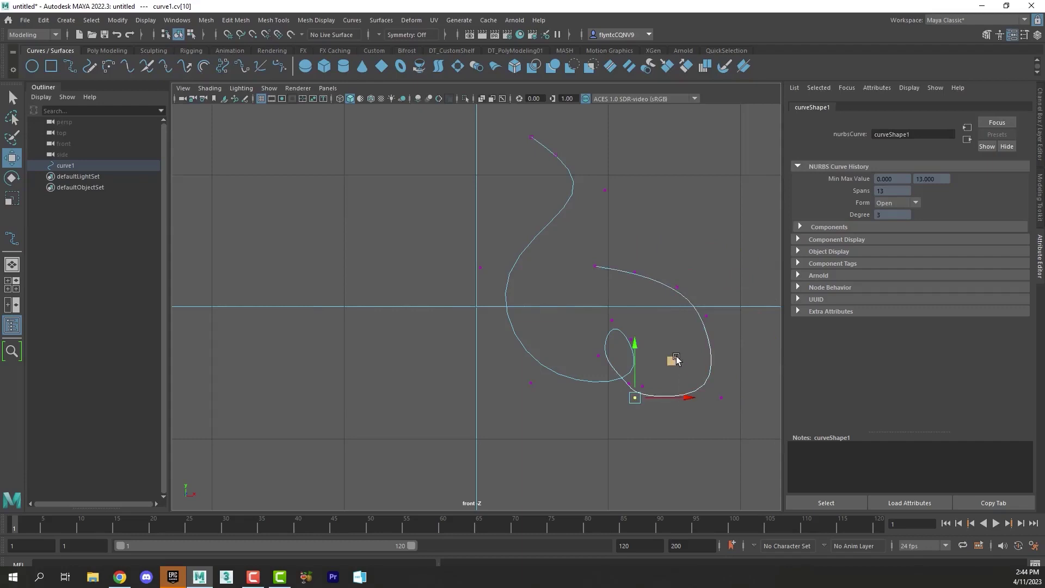
pyautogui.moveTo(672, 361); pyautogui.dragTo(678, 369)
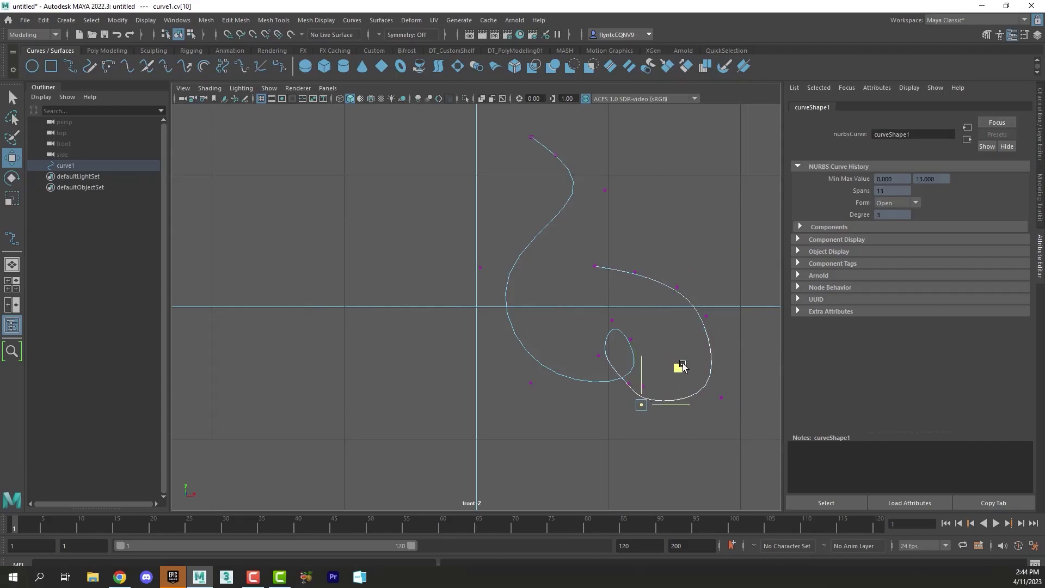
pyautogui.click(653, 348)
pyautogui.moveTo(615, 365); pyautogui.dragTo(635, 390)
pyautogui.moveTo(664, 344); pyautogui.dragTo(652, 346)
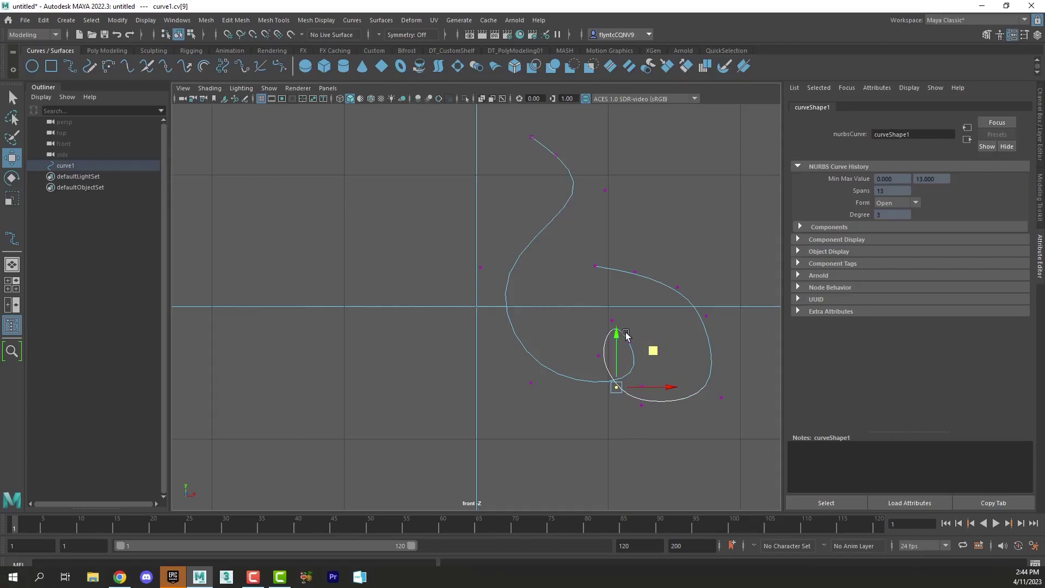
pyautogui.click(630, 338)
pyautogui.moveTo(667, 303); pyautogui.dragTo(676, 300)
pyautogui.click(483, 163)
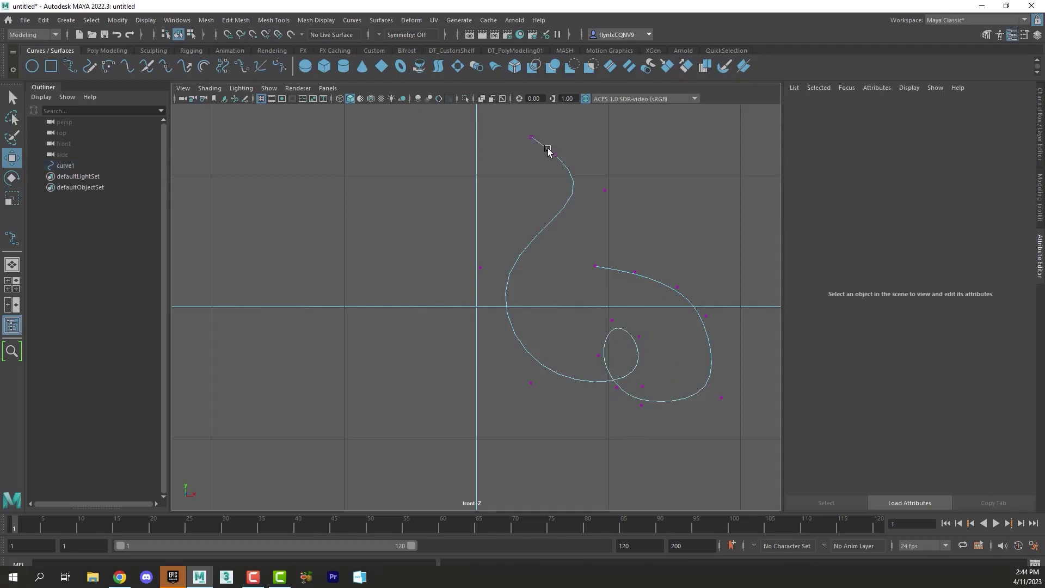
# - Return the curve to object mode and create a Sweep Mesh along it
pyautogui.moveTo(550, 152); pyautogui.dragTo(582, 135, button='right')
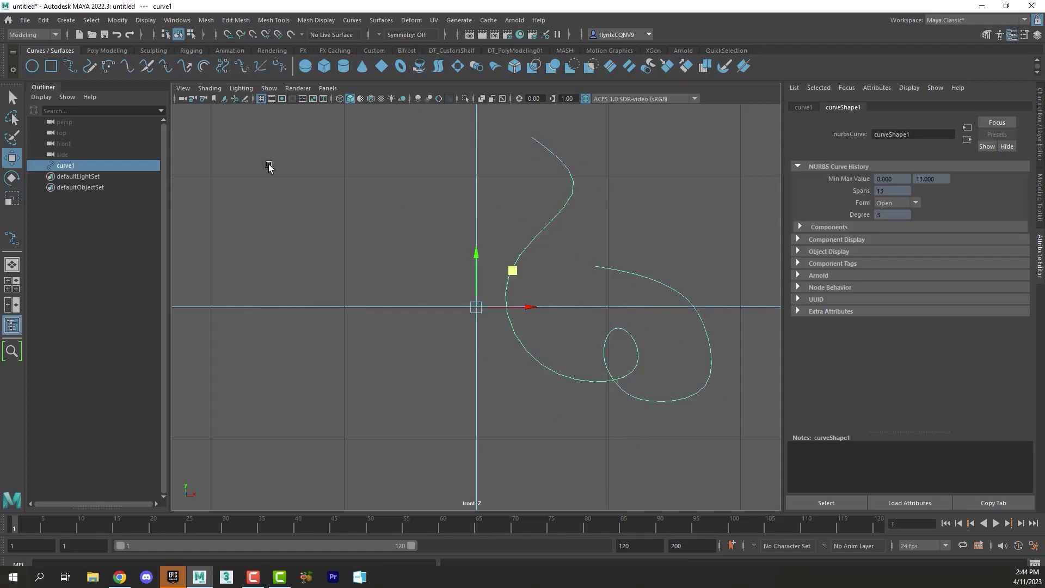
pyautogui.click(553, 161)
pyautogui.click(554, 160)
pyautogui.click(66, 20)
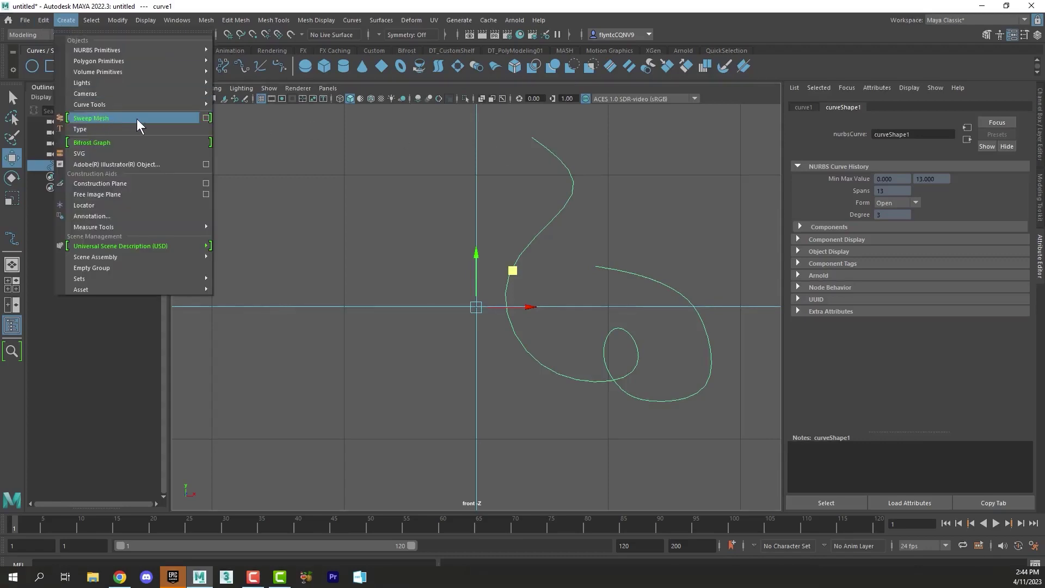
pyautogui.click(172, 114)
pyautogui.click(554, 155)
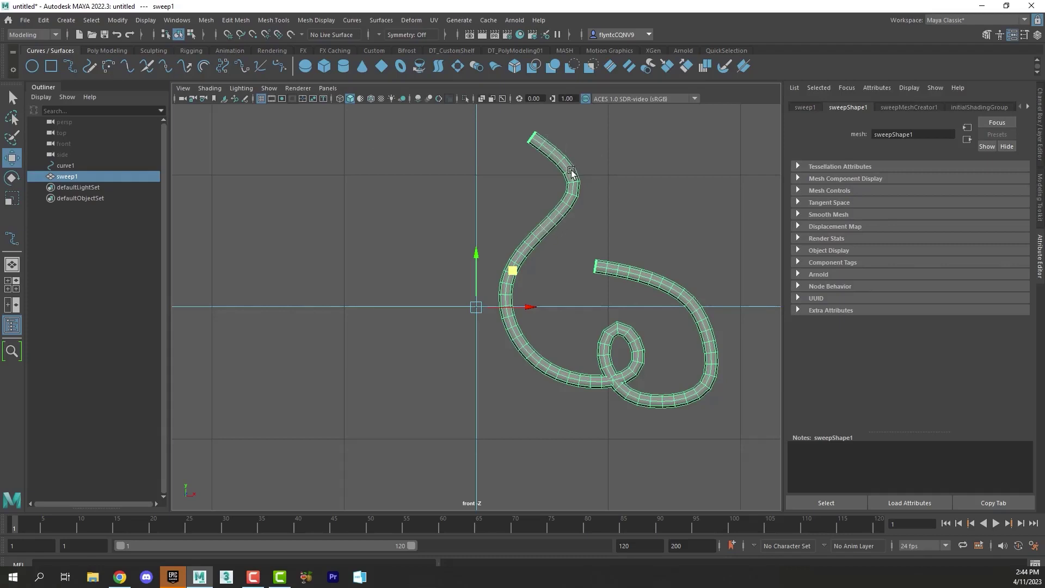
# - Set the sweep mesh's Scale Profile to 0.801 and Precision to 83.425, with capped ends
pyautogui.click(912, 106)
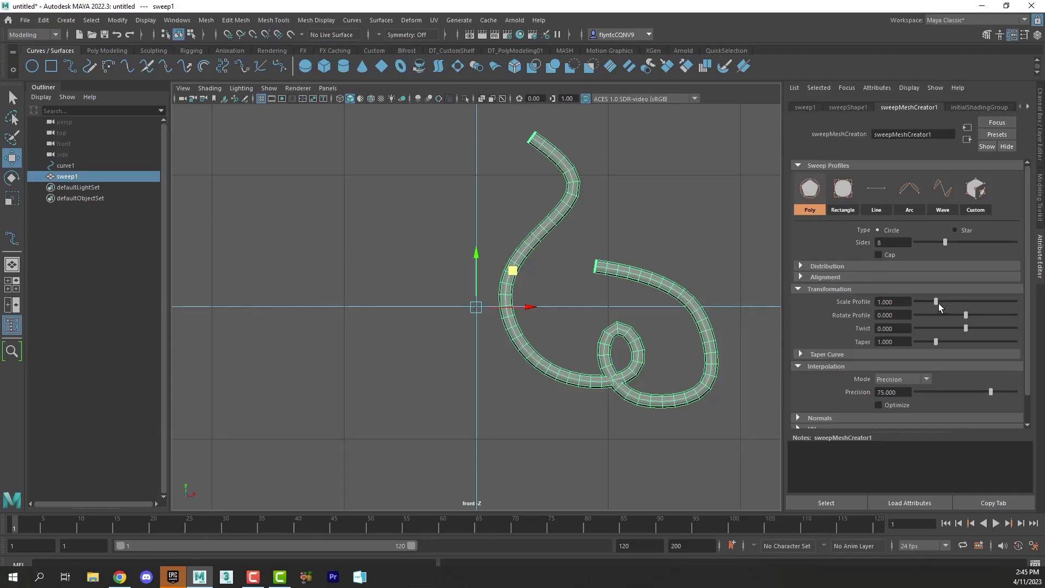
pyautogui.moveTo(936, 298)
pyautogui.mouseDown()
pyautogui.moveTo(919, 299)
pyautogui.moveTo(932, 299)
pyautogui.mouseUp()
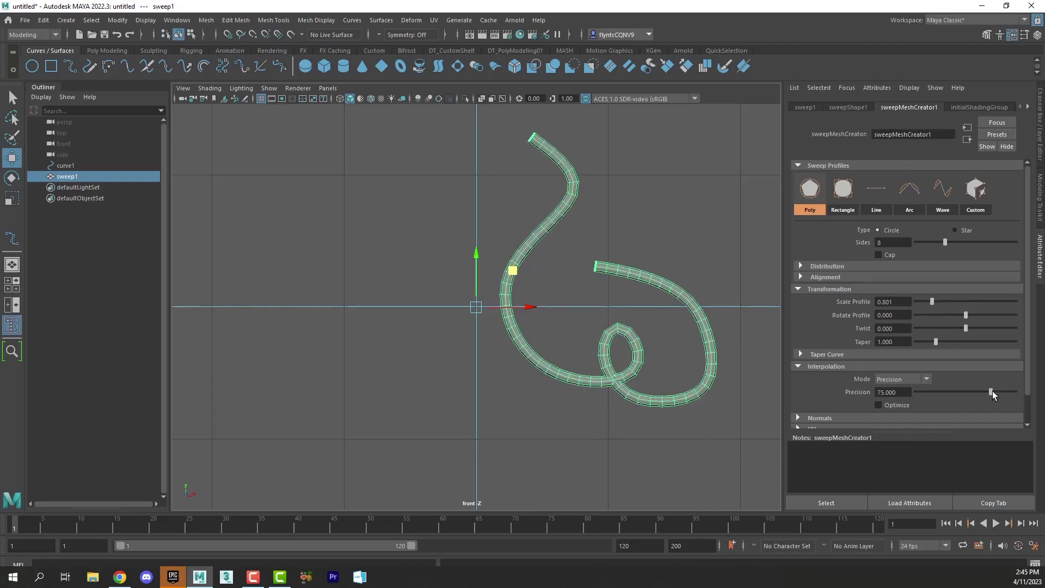
pyautogui.moveTo(992, 391)
pyautogui.mouseDown()
pyautogui.moveTo(1025, 394)
pyautogui.moveTo(999, 392)
pyautogui.mouseUp()
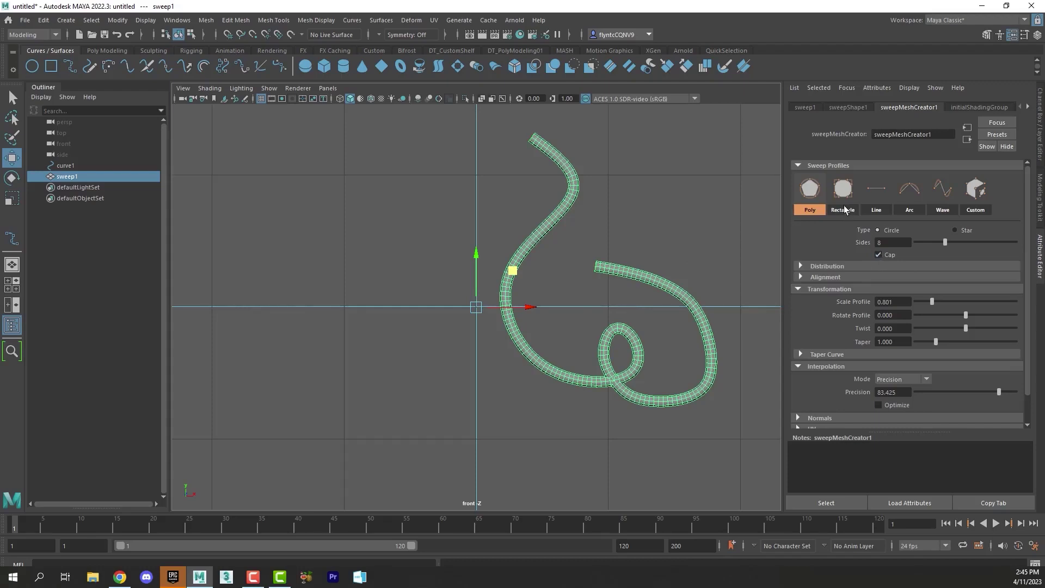
# - Try the Rectangle, Arc, Wave and Custom sweep profiles on the tube, cancel the custom profile, and return to Poly
pyautogui.click(843, 191)
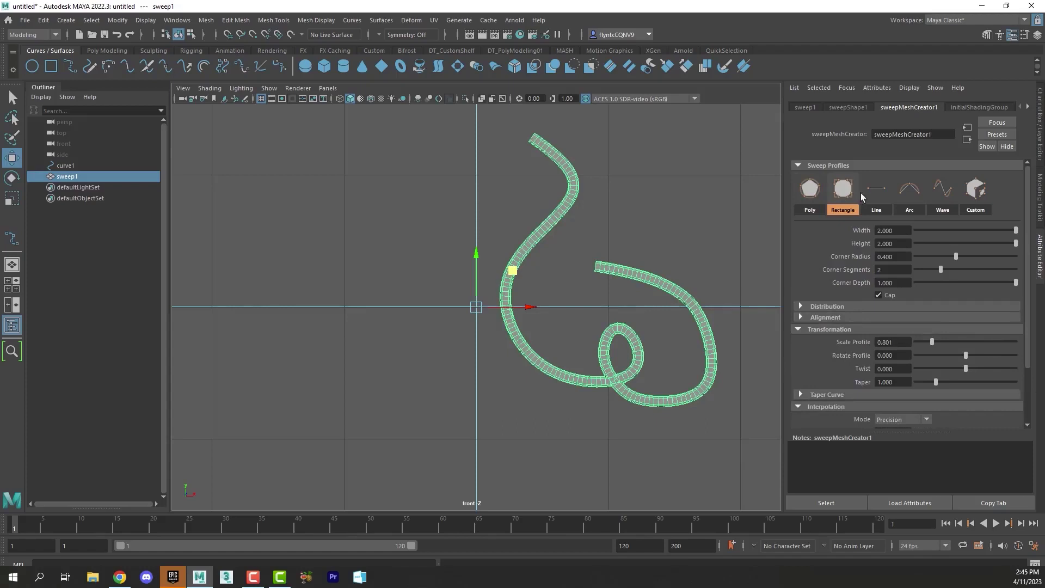
pyautogui.click(905, 192)
pyautogui.click(946, 191)
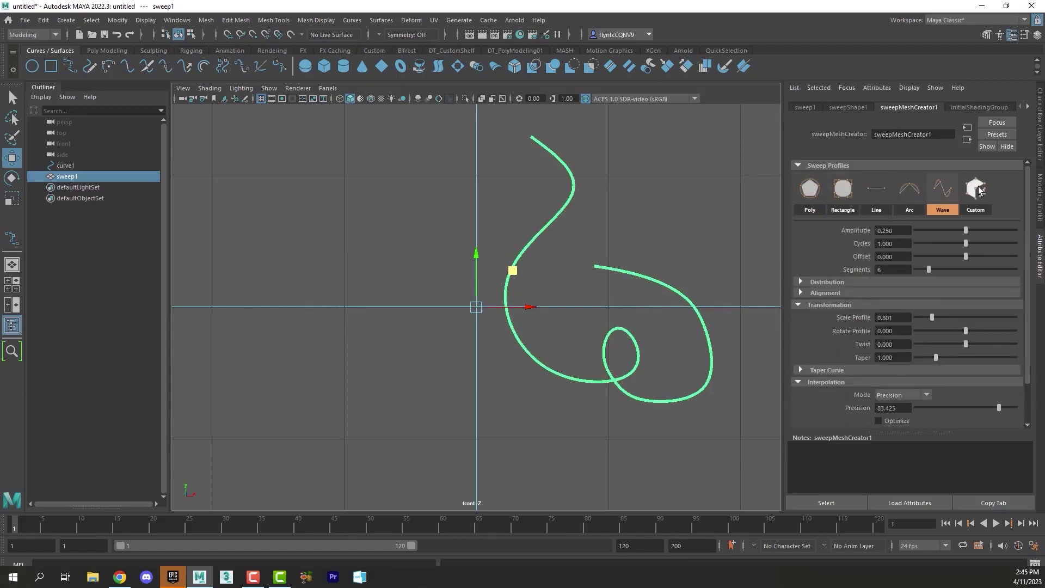
pyautogui.click(977, 190)
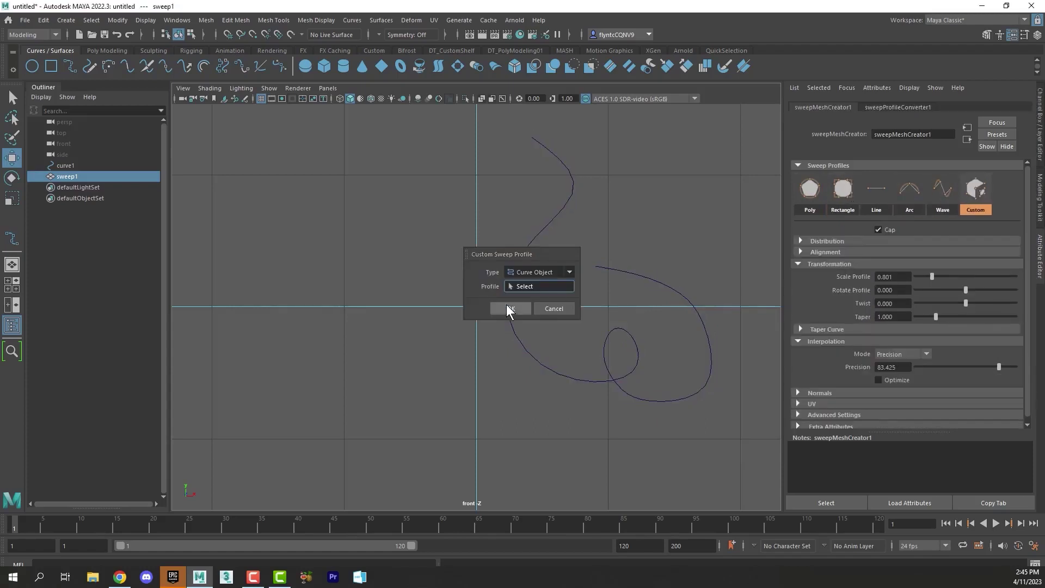
pyautogui.click(552, 308)
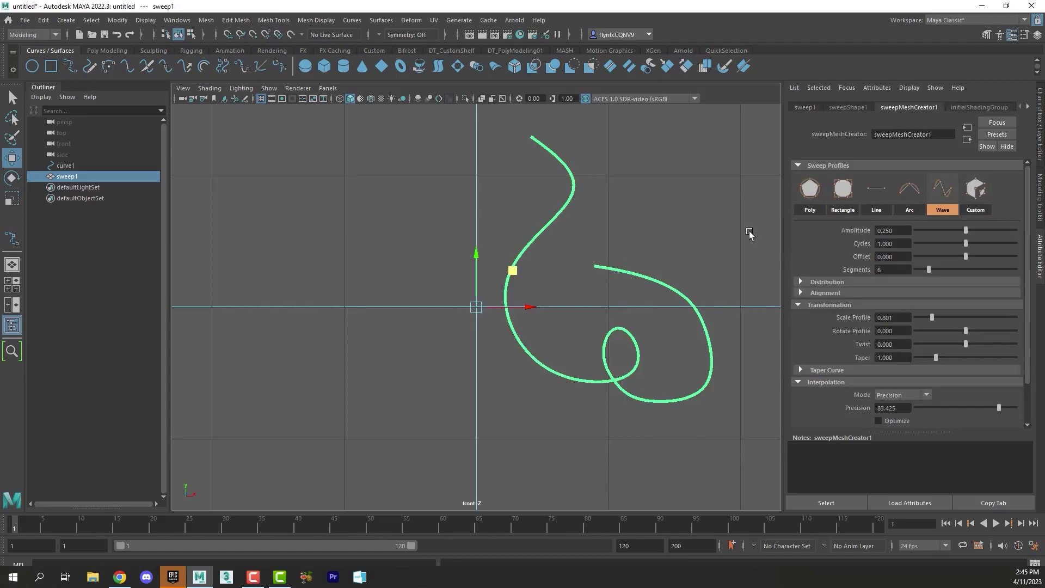
pyautogui.click(810, 191)
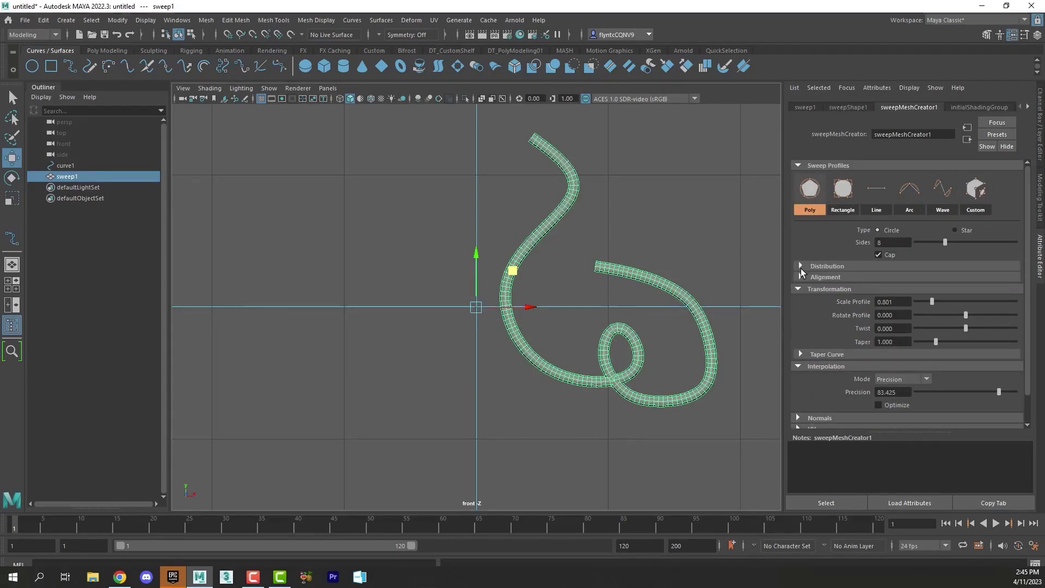
# - Set the sweep mesh's Scale Profile to 0.331 and turn on Distribute in its Distribution settings
pyautogui.moveTo(931, 304); pyautogui.dragTo(924, 304)
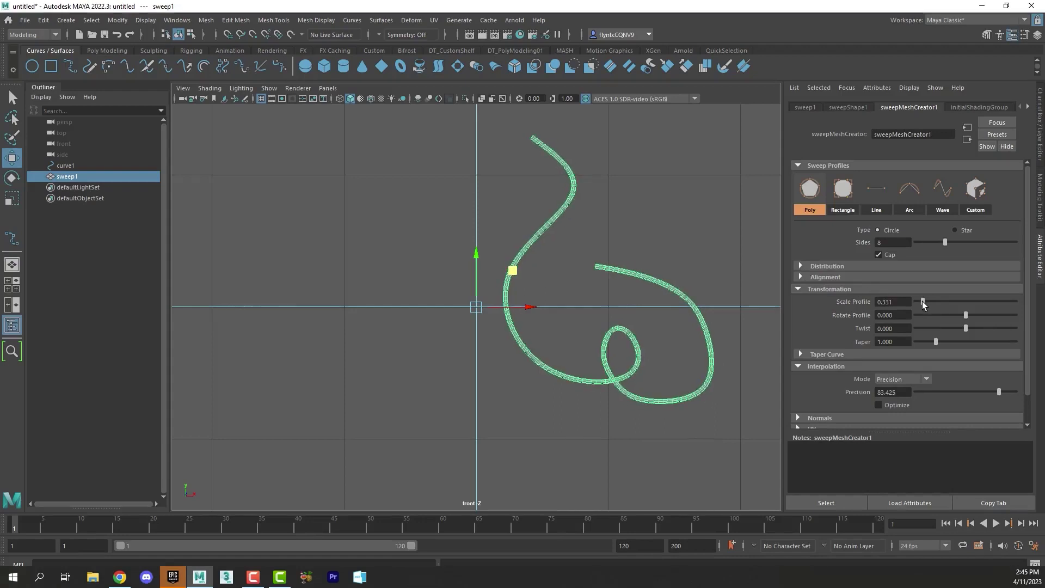
pyautogui.click(800, 266)
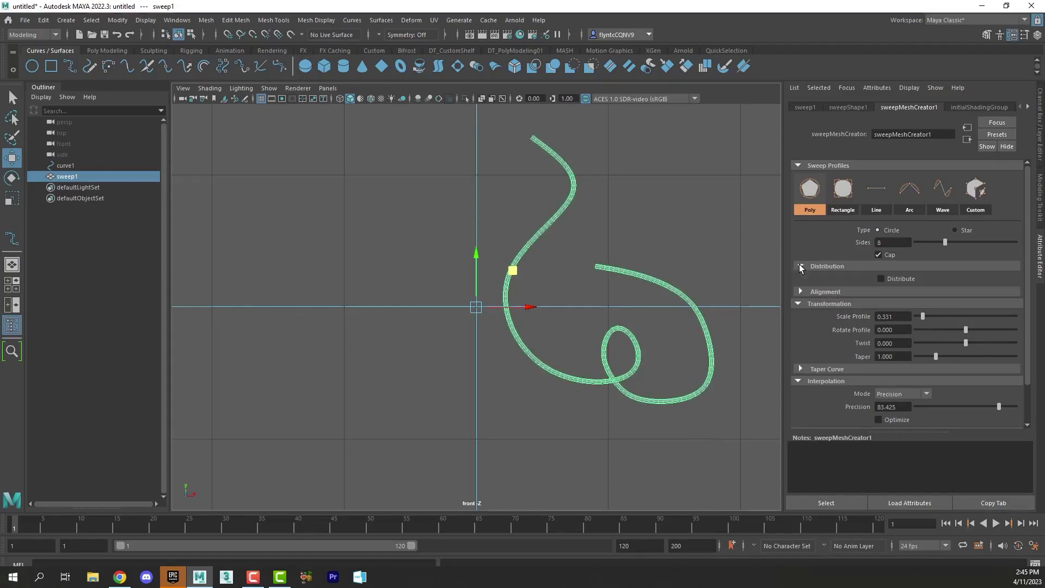
pyautogui.click(880, 279)
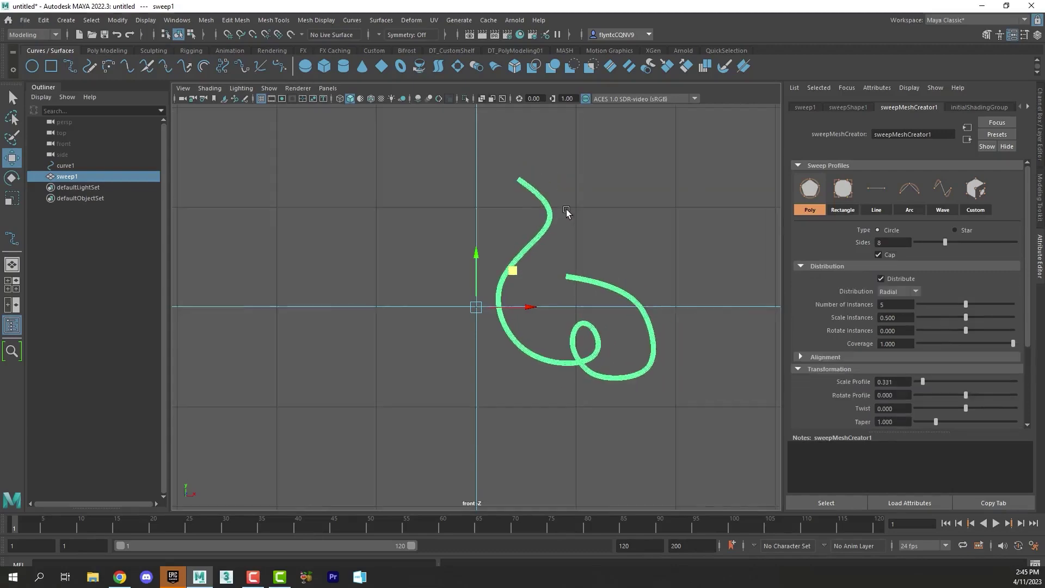
# - Examine the distributed tubes up close near the curve's upper end, in both the front and perspective views
pyautogui.scroll(6, 563, 209)
pyautogui.keyDown('alt'); pyautogui.moveTo(587, 252); pyautogui.dragTo(541, 364, button='middle'); pyautogui.keyUp('alt')
pyautogui.keyDown('alt'); pyautogui.moveTo(560, 163); pyautogui.dragTo(399, 401, button='middle'); pyautogui.keyUp('alt')
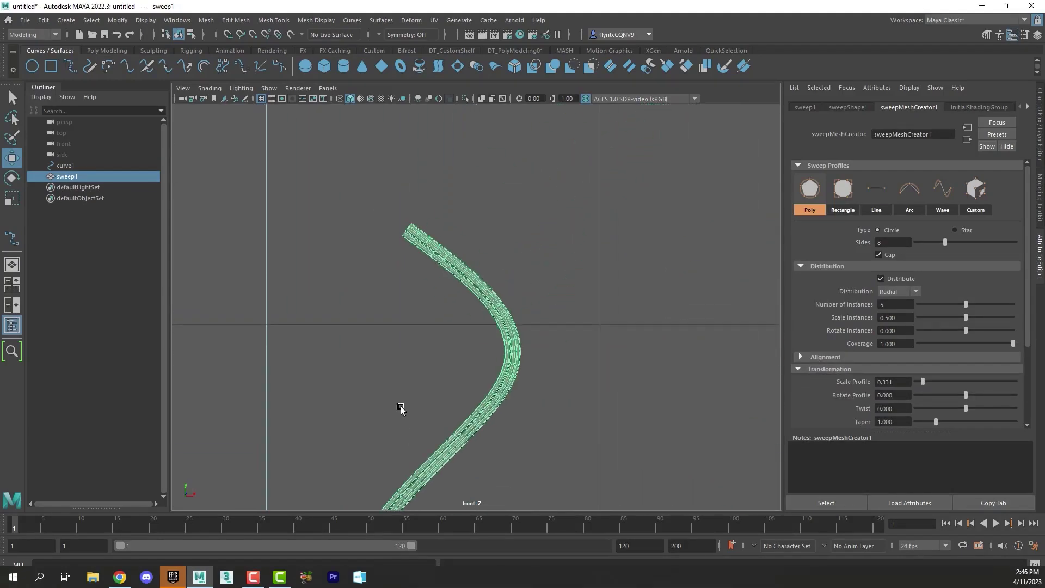
pyautogui.scroll(2, 447, 242)
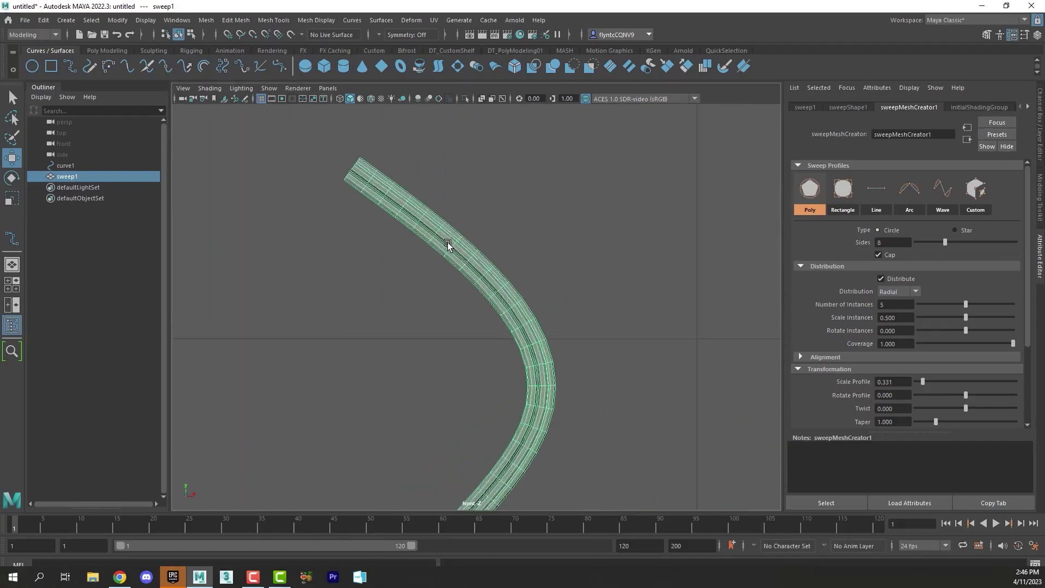
pyautogui.scroll(3, 543, 361)
pyautogui.keyDown('alt'); pyautogui.click(548, 356); pyautogui.keyUp('alt')
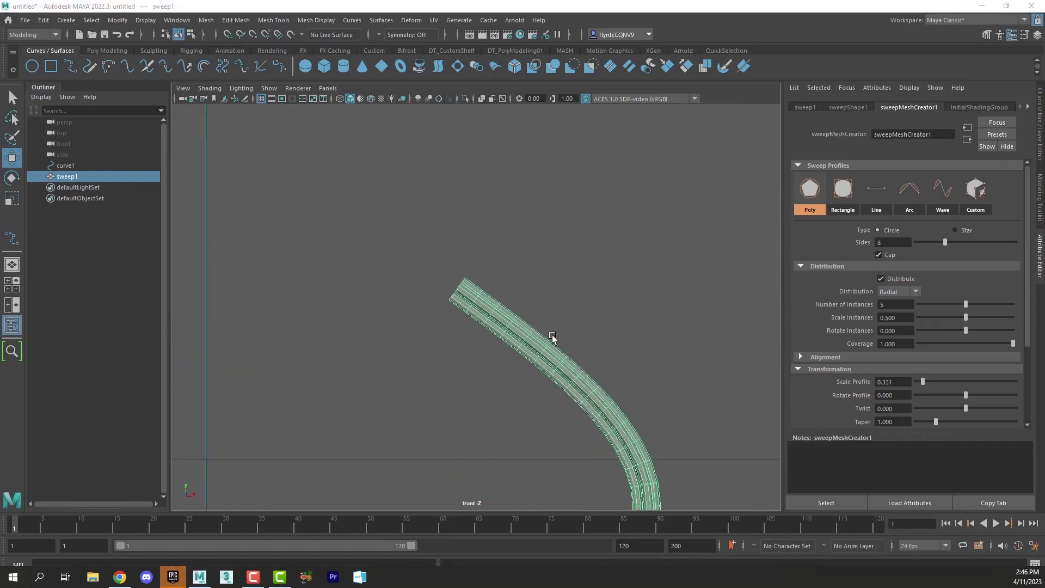
pyautogui.click(615, 322)
pyautogui.press('space')
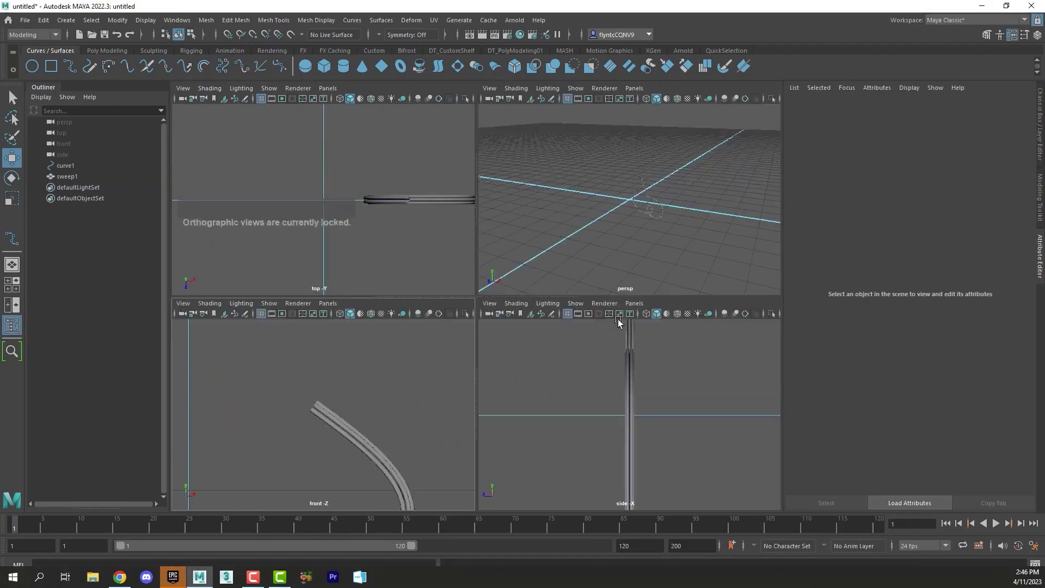
pyautogui.press('space')
pyautogui.scroll(6, 530, 353)
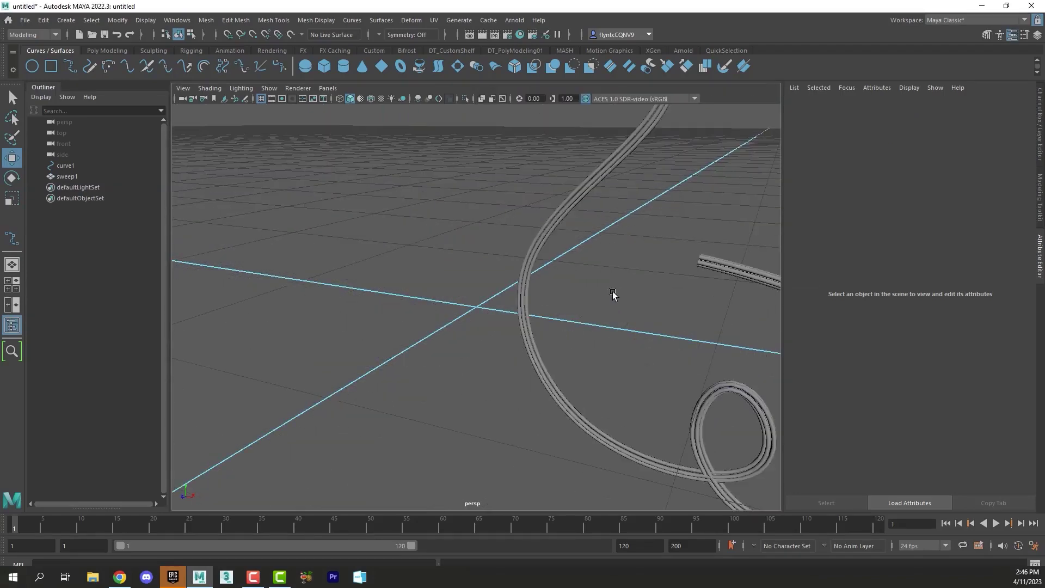
pyautogui.keyDown('alt'); pyautogui.moveTo(613, 306); pyautogui.dragTo(501, 420); pyautogui.keyUp('alt')
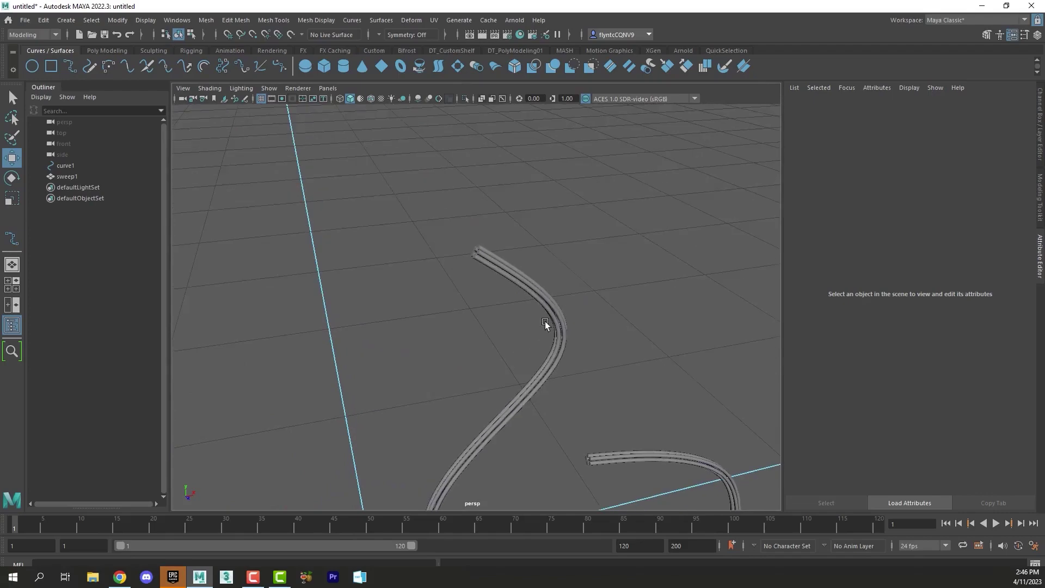
pyautogui.scroll(-3, 543, 323)
pyautogui.scroll(5, 543, 322)
pyautogui.scroll(-3, 543, 322)
pyautogui.scroll(3, 544, 322)
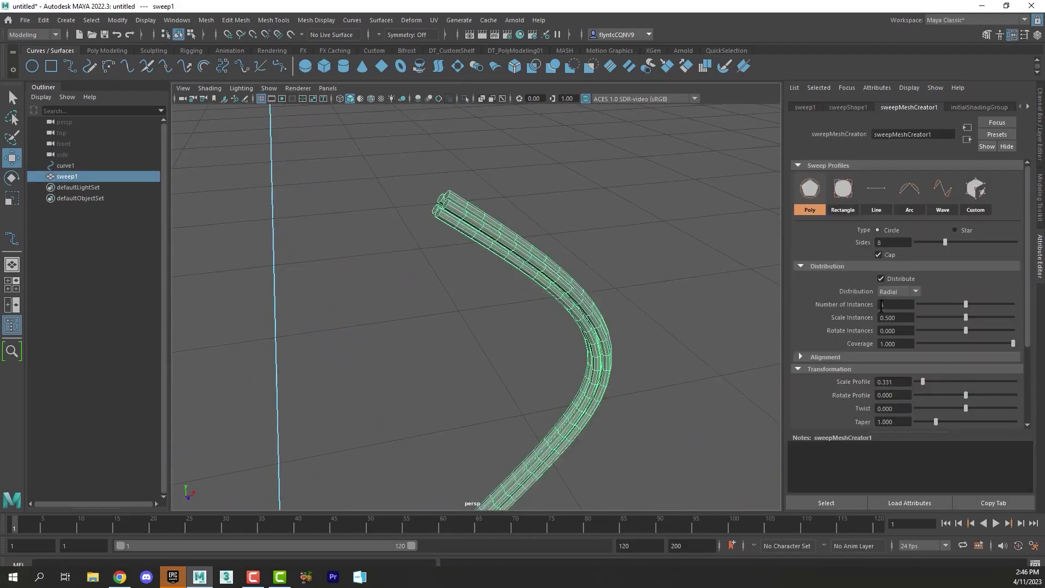
# - Set the radial distribution to 2 instances, with Scale Instances 0.462, Rotate Instances 14.737 and Coverage 0.433
pyautogui.moveTo(969, 302); pyautogui.dragTo(931, 303)
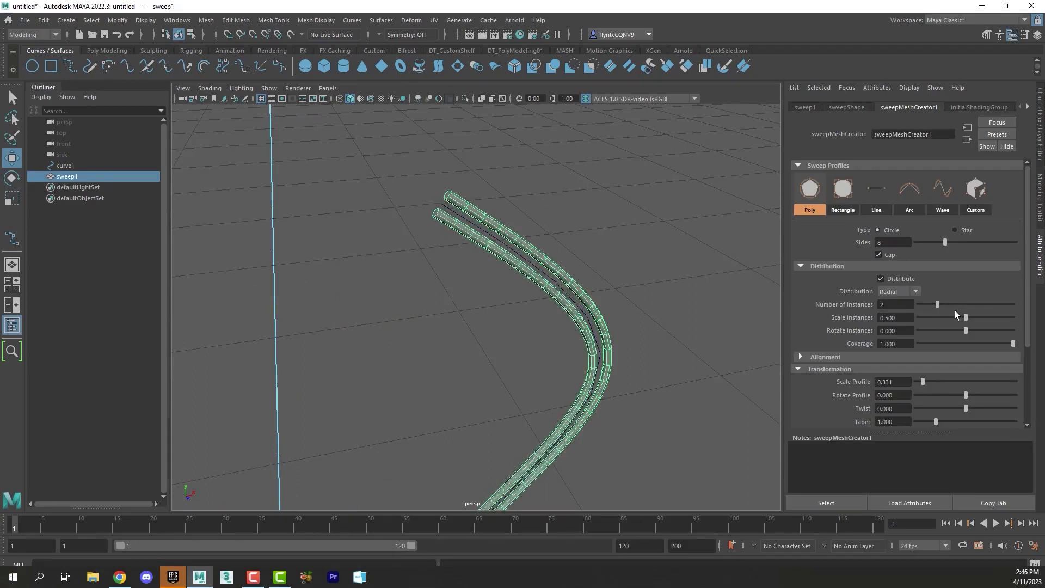
pyautogui.moveTo(965, 318)
pyautogui.mouseDown()
pyautogui.moveTo(949, 319)
pyautogui.moveTo(961, 315)
pyautogui.moveTo(966, 330)
pyautogui.mouseUp()
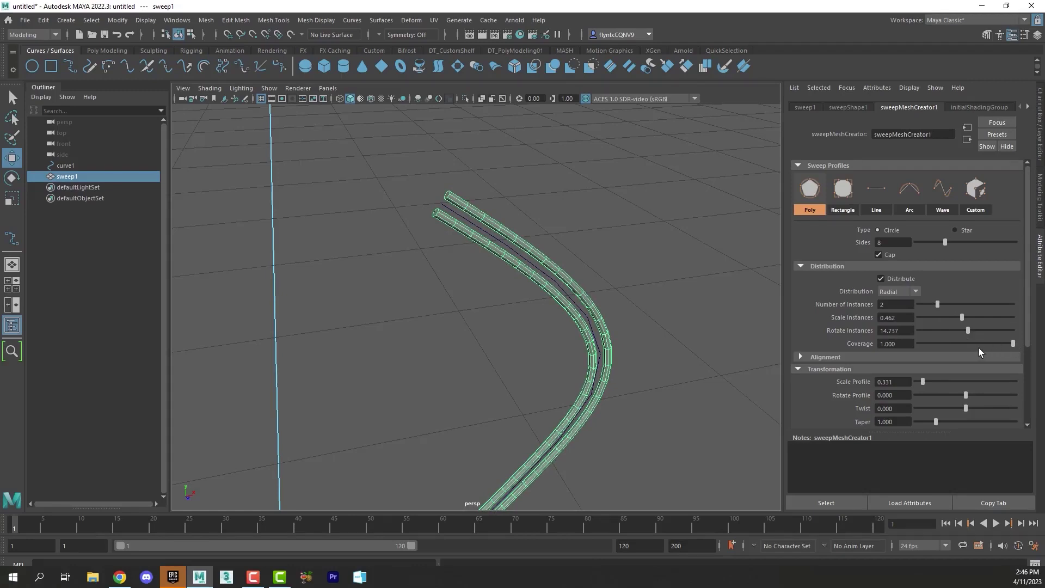
pyautogui.moveTo(1013, 343); pyautogui.dragTo(958, 342)
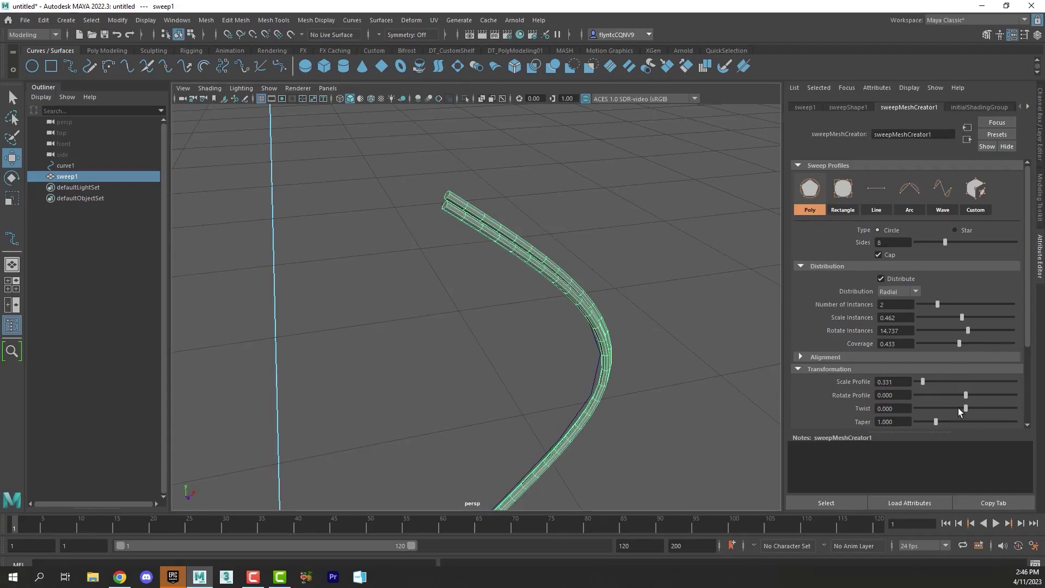
# - Set the sweep mesh's Twist to -2.000 and inspect how the paired tubes wind around each other
pyautogui.moveTo(966, 408); pyautogui.dragTo(892, 419)
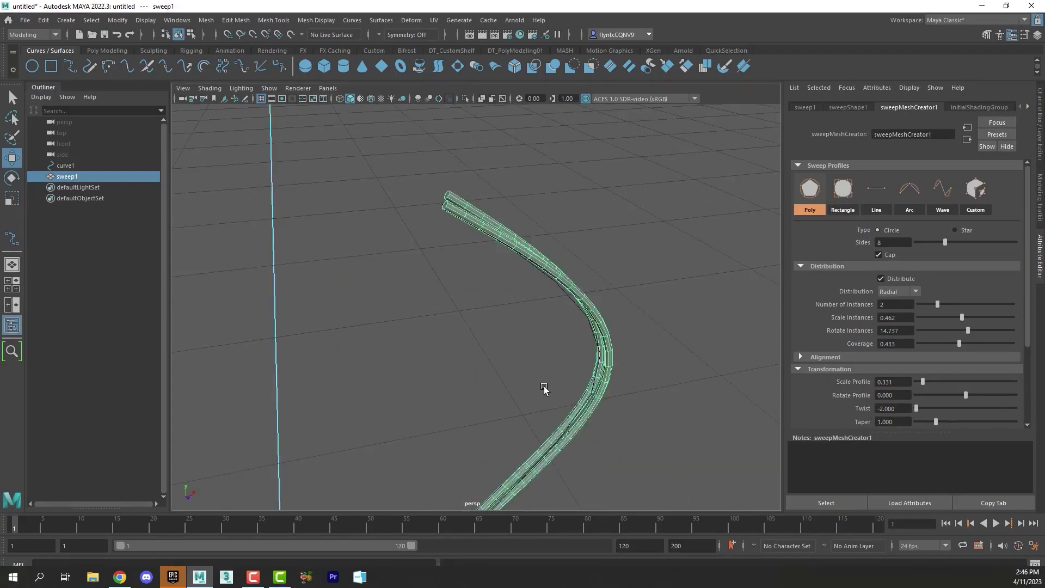
pyautogui.moveTo(544, 388)
pyautogui.keyDown('alt'); pyautogui.mouseDown()
pyautogui.moveTo(483, 261)
pyautogui.moveTo(488, 310)
pyautogui.moveTo(513, 268)
pyautogui.moveTo(474, 218)
pyautogui.moveTo(418, 248)
pyautogui.moveTo(499, 269)
pyautogui.moveTo(534, 402)
pyautogui.mouseUp(); pyautogui.keyUp('alt')
pyautogui.scroll(2, 533, 400)
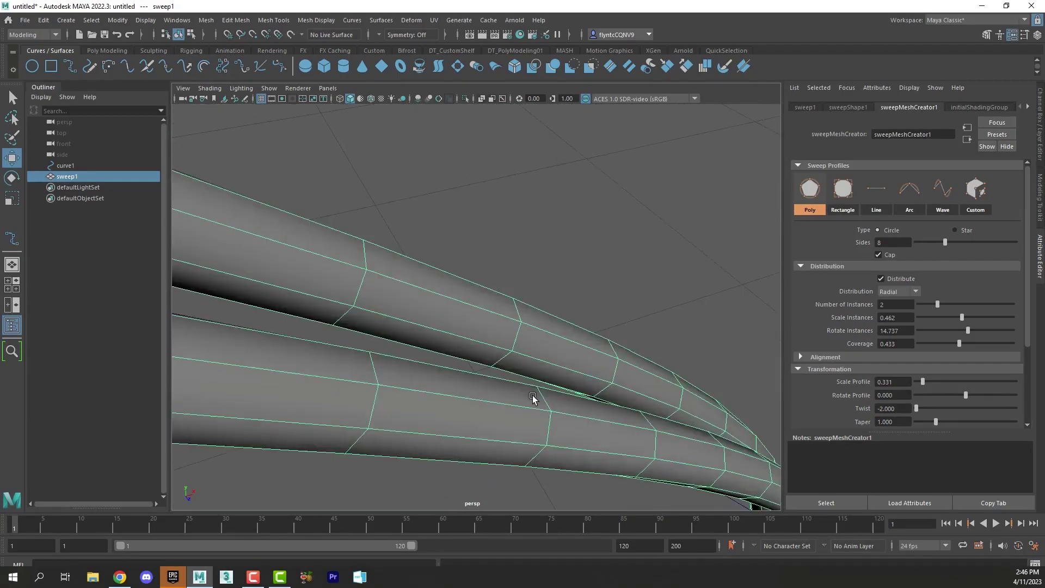
pyautogui.scroll(-6, 534, 397)
pyautogui.keyDown('alt'); pyautogui.moveTo(536, 388); pyautogui.dragTo(520, 292, button='middle'); pyautogui.keyUp('alt')
pyautogui.keyDown('alt'); pyautogui.moveTo(520, 292); pyautogui.dragTo(514, 296); pyautogui.keyUp('alt')
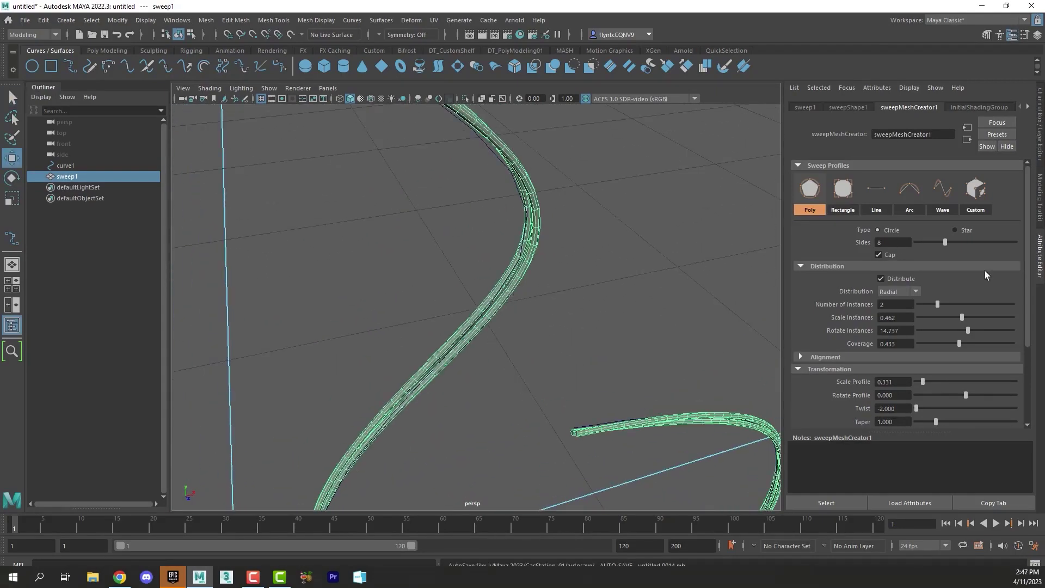
# - Try 6 instances in the sweep's distribution, and turn Distribute off to return to a single tube
pyautogui.moveTo(944, 304); pyautogui.dragTo(977, 302)
pyautogui.keyDown('alt'); pyautogui.moveTo(469, 140); pyautogui.dragTo(522, 283); pyautogui.keyUp('alt')
pyautogui.keyDown('alt'); pyautogui.moveTo(473, 333); pyautogui.dragTo(504, 348); pyautogui.keyUp('alt')
pyautogui.scroll(4, 523, 333)
pyautogui.scroll(-3, 522, 331)
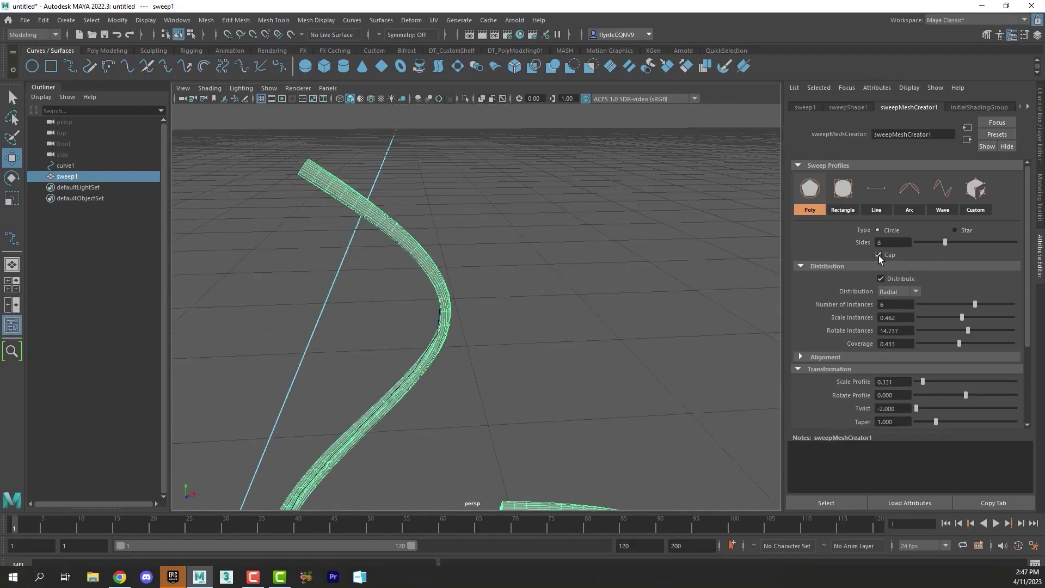
pyautogui.click(881, 278)
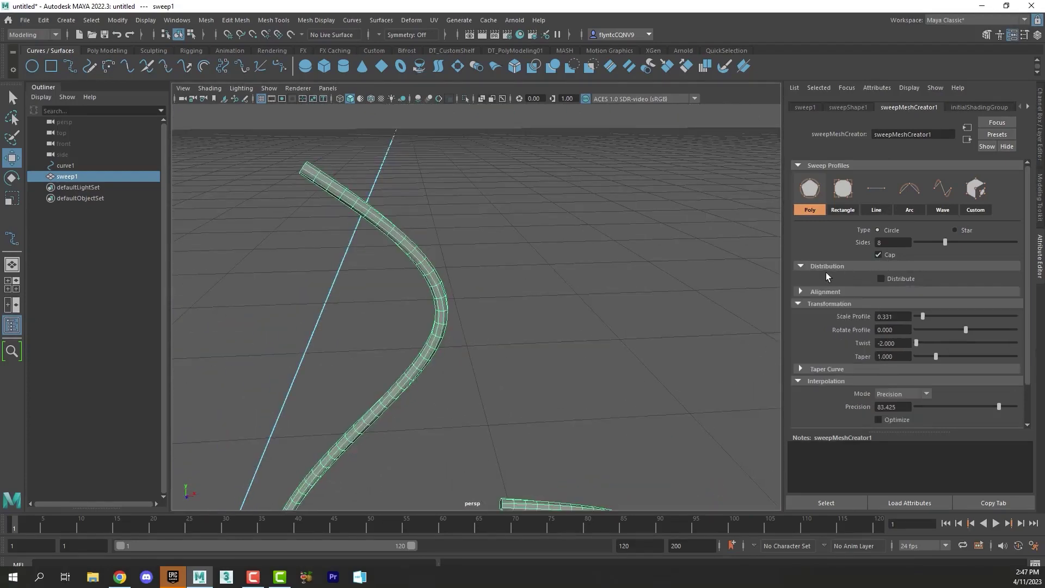
pyautogui.click(801, 266)
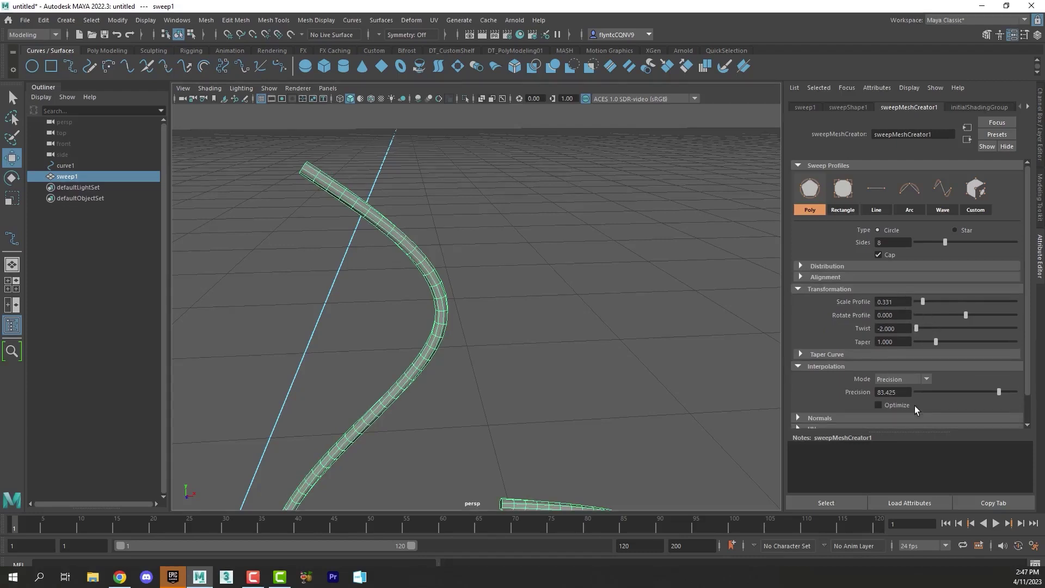
# - Smooth the swept tube mesh with one division level to round its capped end
pyautogui.keyDown('alt'); pyautogui.moveTo(482, 366); pyautogui.dragTo(485, 338); pyautogui.keyUp('alt')
pyautogui.scroll(-4, 417, 276)
pyautogui.scroll(8, 417, 277)
pyautogui.keyDown('alt'); pyautogui.moveTo(426, 282); pyautogui.dragTo(500, 385, button='middle'); pyautogui.keyUp('alt')
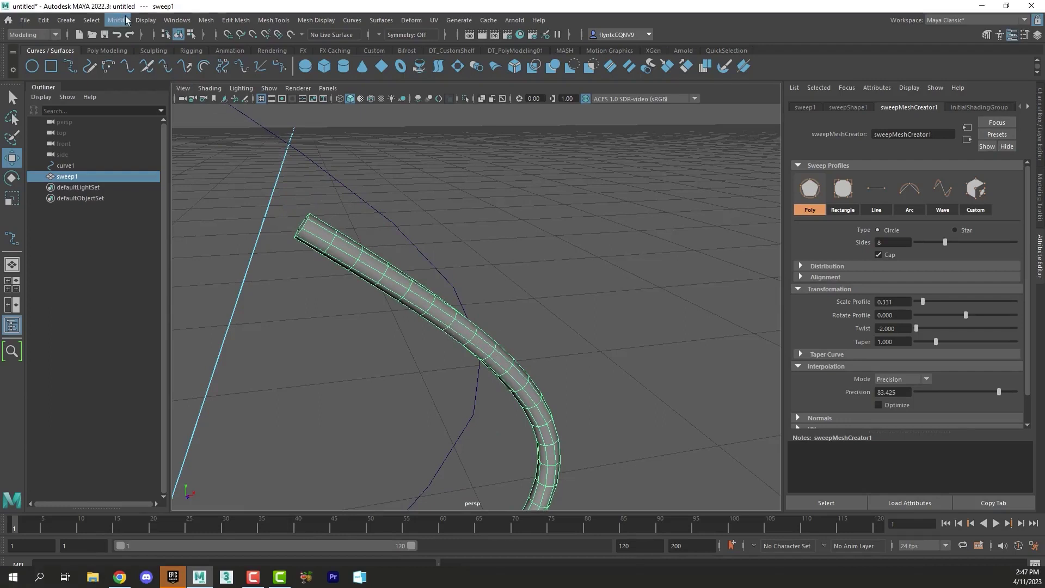
pyautogui.click(207, 20)
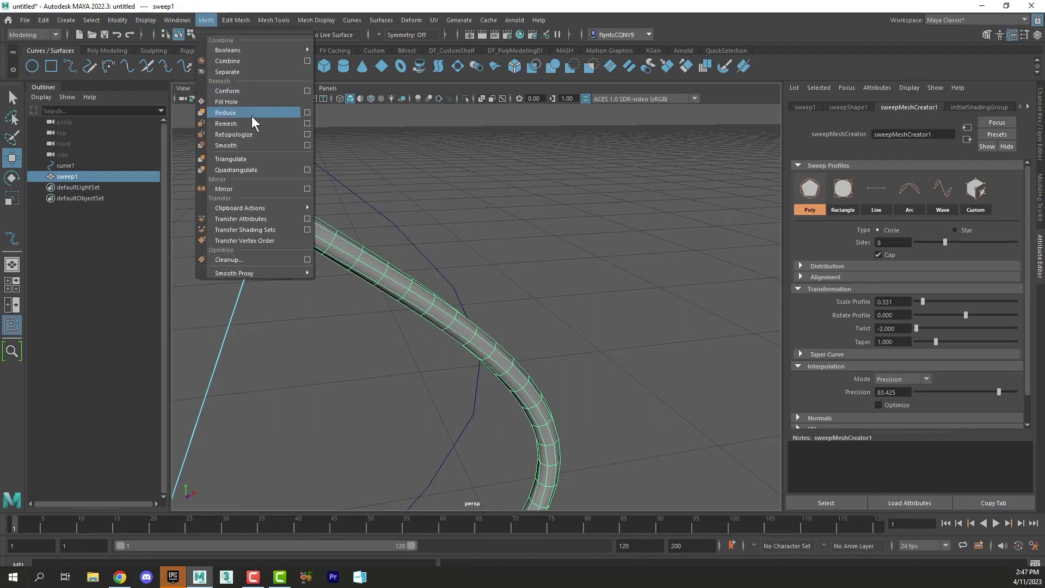
pyautogui.click(260, 146)
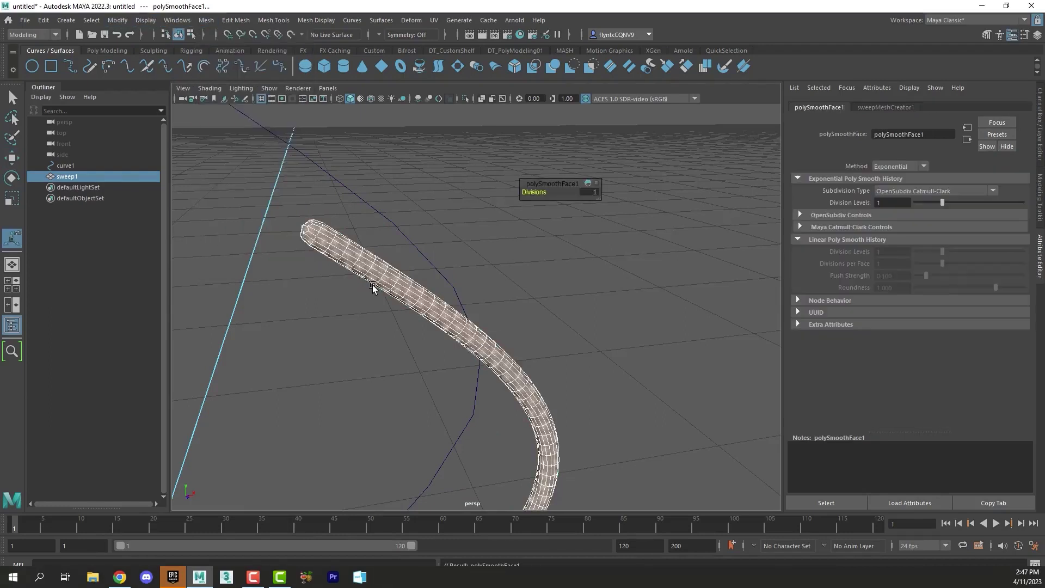
pyautogui.moveTo(373, 285)
pyautogui.keyDown('alt'); pyautogui.mouseDown()
pyautogui.moveTo(366, 266)
pyautogui.moveTo(375, 265)
pyautogui.mouseUp(); pyautogui.keyUp('alt')
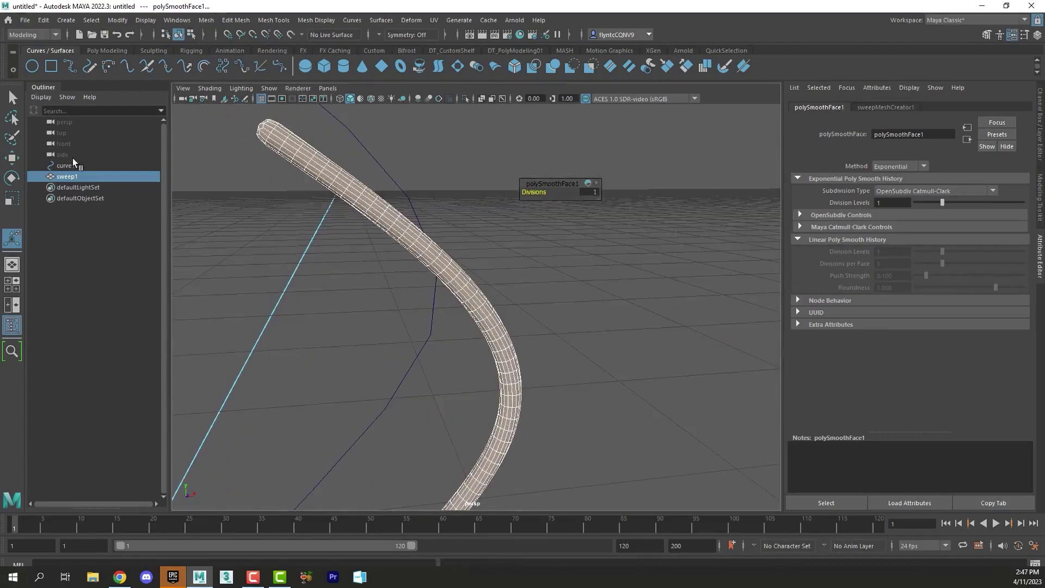
# - Show the curve's control vertices and raise the one beside the upper bend
pyautogui.click(79, 177)
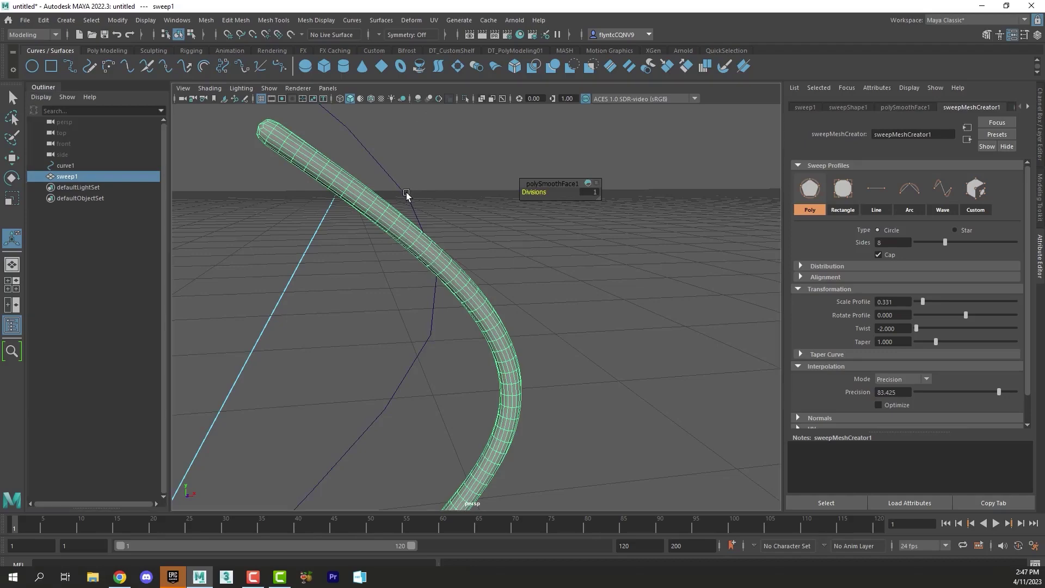
pyautogui.click(424, 239)
pyautogui.moveTo(420, 198); pyautogui.dragTo(378, 194, button='right')
pyautogui.scroll(2, 428, 246)
pyautogui.scroll(-6, 429, 246)
pyautogui.scroll(-6, 429, 246)
pyautogui.moveTo(464, 265); pyautogui.dragTo(494, 283)
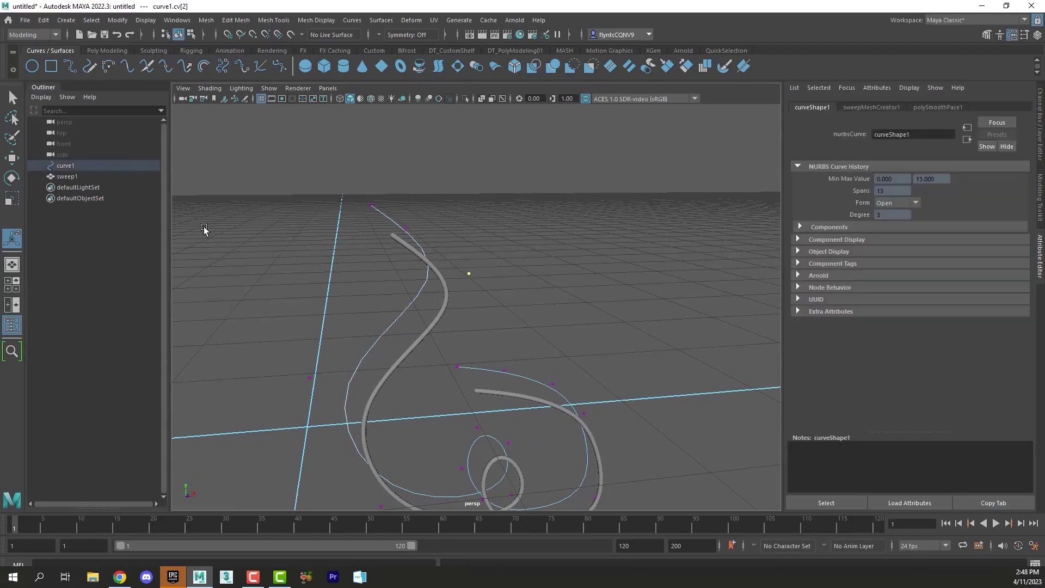
pyautogui.press('w')
pyautogui.moveTo(506, 238)
pyautogui.mouseDown()
pyautogui.moveTo(515, 241)
pyautogui.moveTo(501, 209)
pyautogui.moveTo(508, 217)
pyautogui.mouseUp()
# - Raise the control vertices near the curve's lower open end to arch that part of the tube
pyautogui.moveTo(480, 361); pyautogui.dragTo(523, 385)
pyautogui.moveTo(535, 338); pyautogui.dragTo(538, 314)
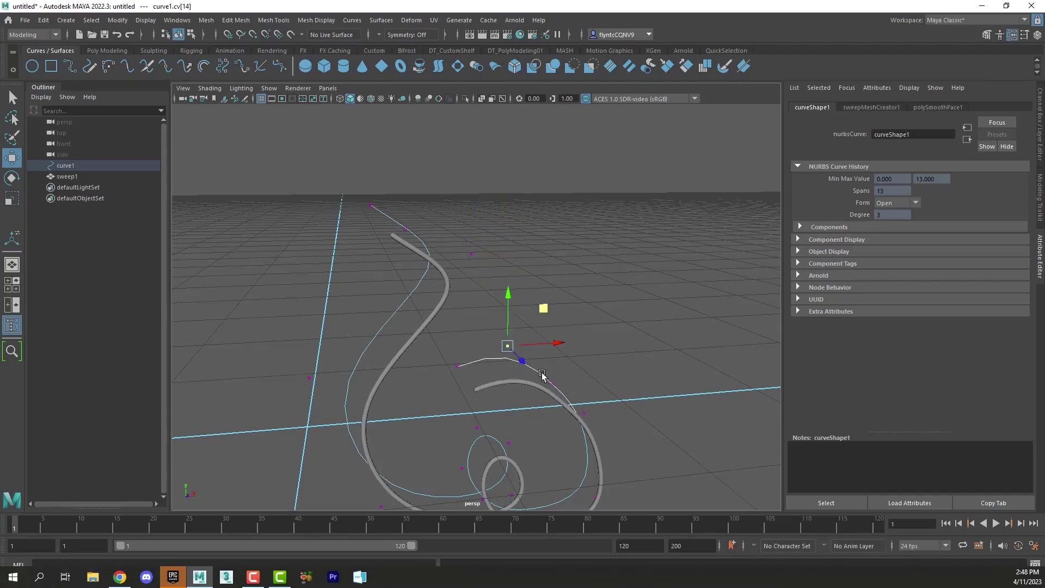
pyautogui.click(559, 376)
pyautogui.moveTo(544, 376); pyautogui.dragTo(567, 390)
pyautogui.moveTo(589, 347); pyautogui.dragTo(612, 326)
# - Reposition the control vertices along the outer side of the large lower loop to reshape the tube
pyautogui.keyDown('alt'); pyautogui.moveTo(589, 420); pyautogui.dragTo(538, 328, button='middle'); pyautogui.keyUp('alt')
pyautogui.moveTo(530, 392); pyautogui.dragTo(581, 417)
pyautogui.moveTo(589, 369); pyautogui.dragTo(580, 345)
pyautogui.keyDown('alt'); pyautogui.moveTo(587, 381); pyautogui.dragTo(620, 424, button='right'); pyautogui.keyUp('alt')
pyautogui.keyDown('alt'); pyautogui.moveTo(621, 425); pyautogui.dragTo(474, 410); pyautogui.keyUp('alt')
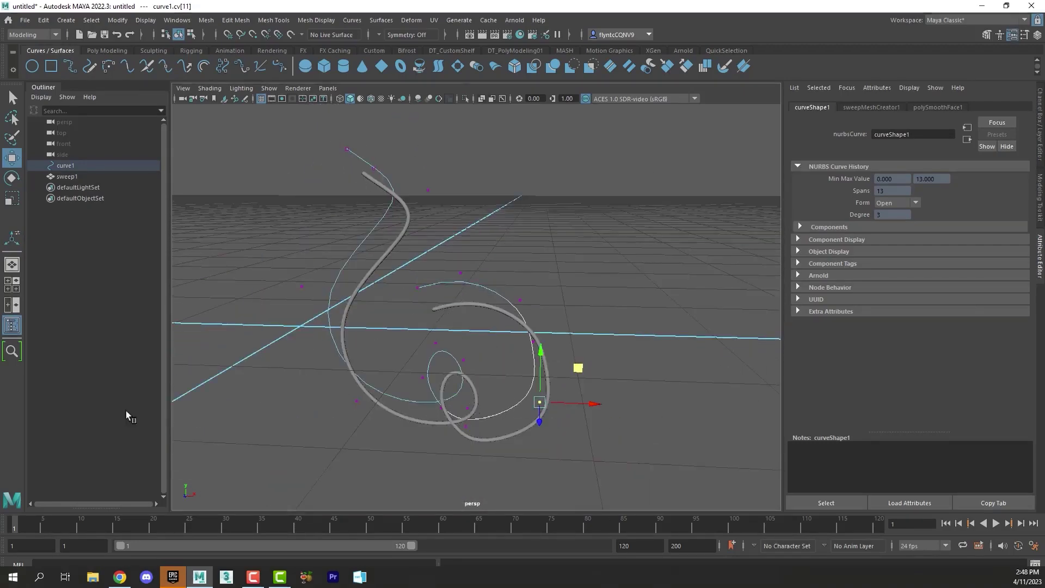
# - Select the swept tube mesh and delete its construction history
pyautogui.click(485, 307)
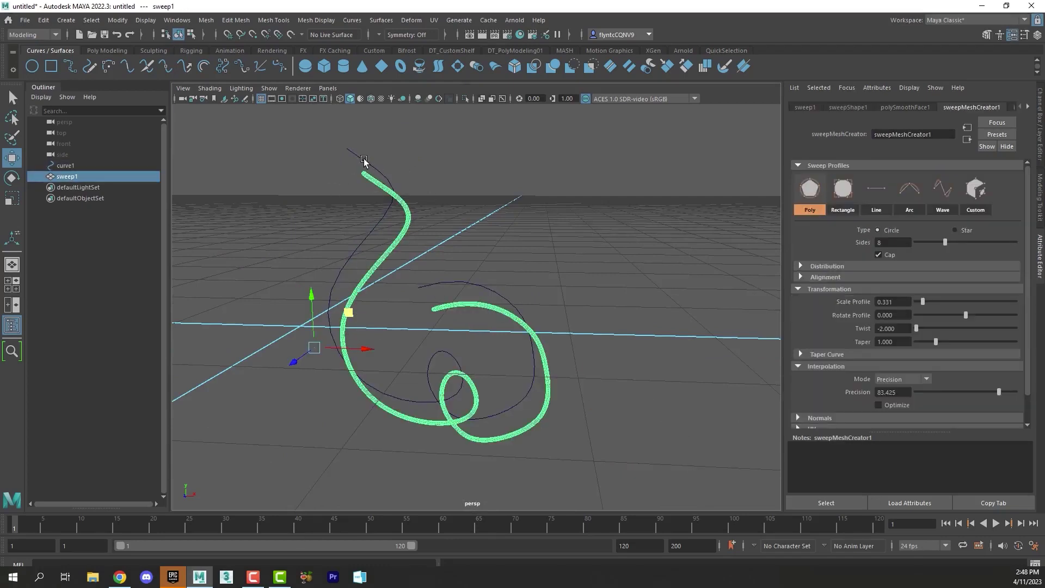
pyautogui.click(44, 24)
pyautogui.moveTo(86, 148)
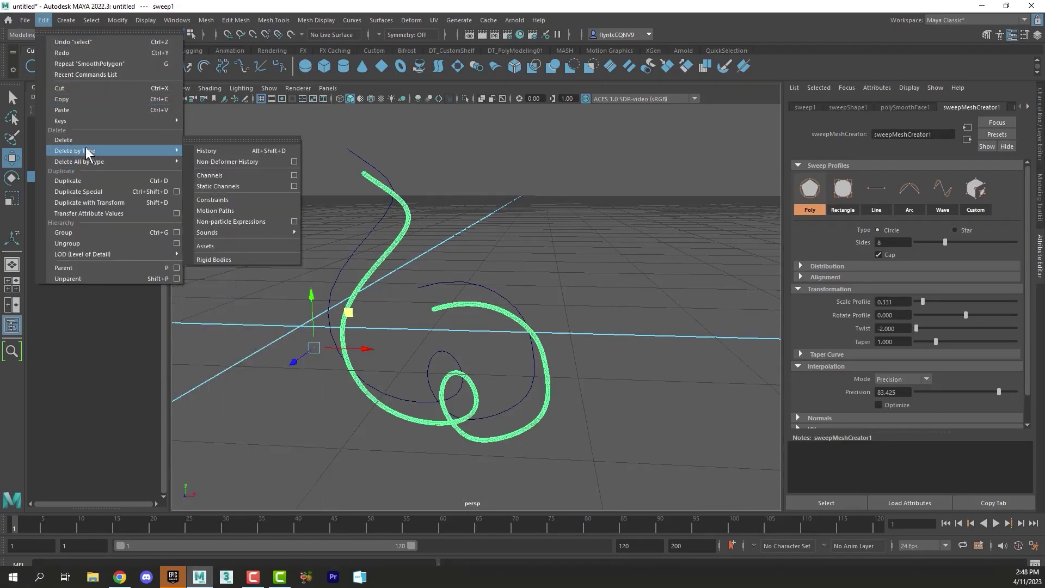
pyautogui.click(209, 151)
# - Move the control vertex near the curve's upper end outward to test whether the tube still follows the curve
pyautogui.click(383, 239)
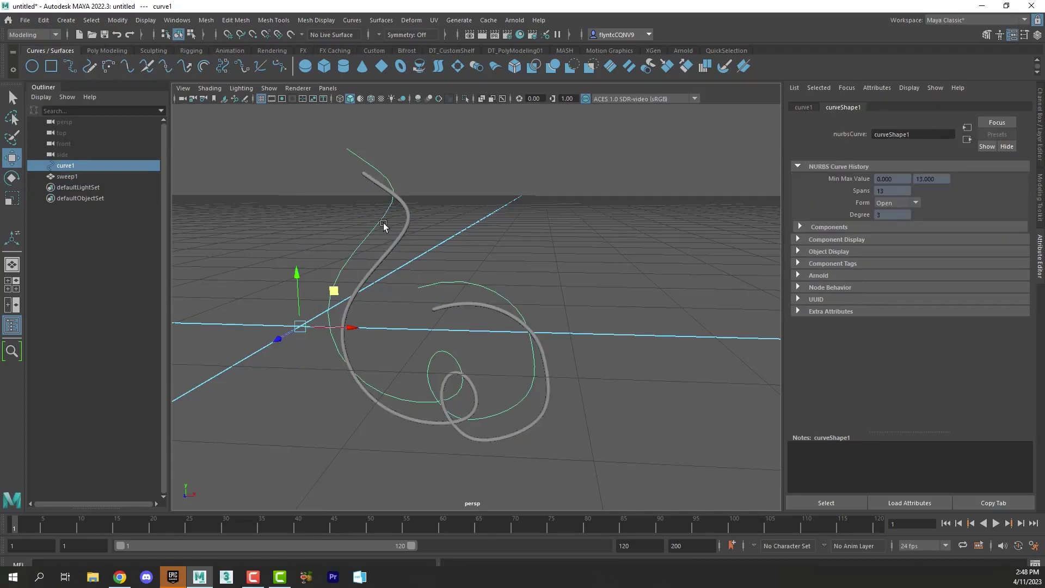
pyautogui.moveTo(383, 223); pyautogui.dragTo(306, 224, button='right')
pyautogui.moveTo(354, 156); pyautogui.dragTo(407, 195)
pyautogui.moveTo(408, 133); pyautogui.dragTo(433, 128, button='middle')
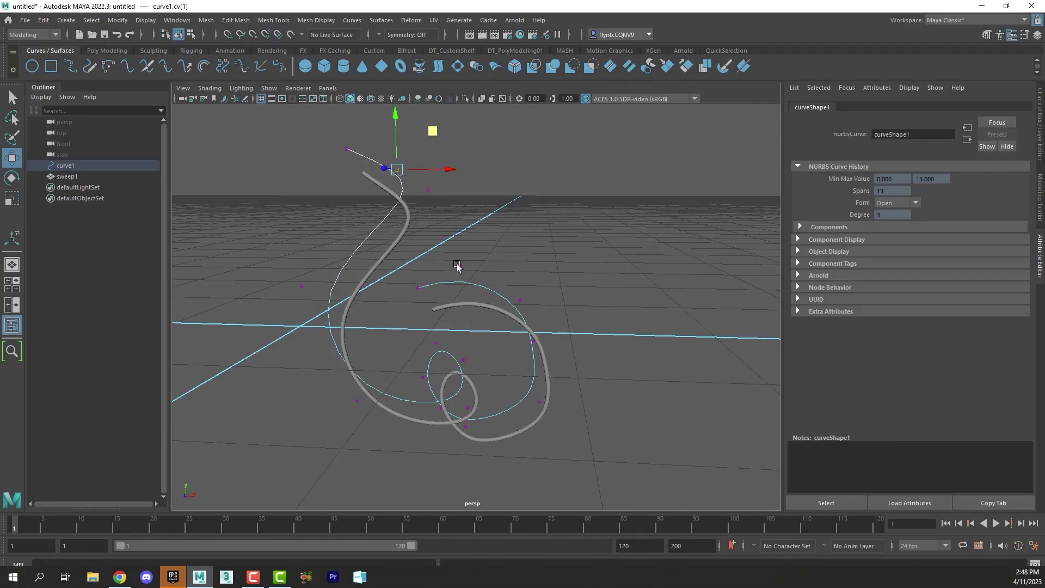
pyautogui.keyDown('alt'); pyautogui.moveTo(459, 268); pyautogui.dragTo(538, 296); pyautogui.keyUp('alt')
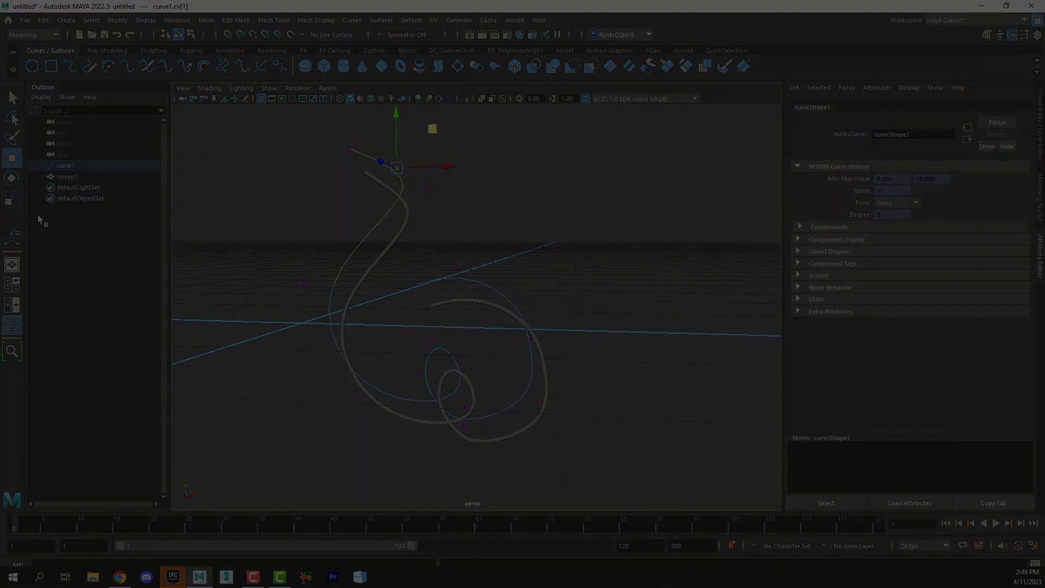